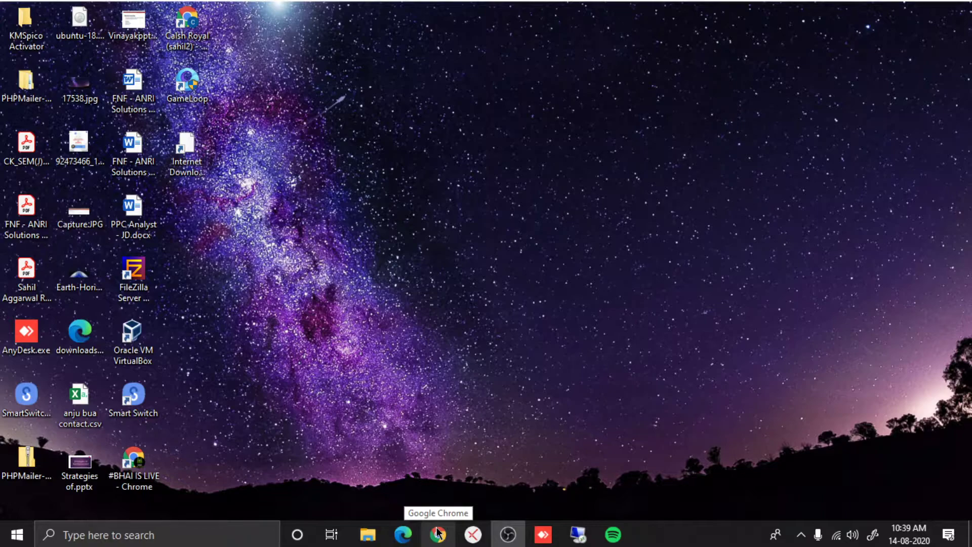
Step: Open Google Chrome, search for "distrotest" and go to the DistroTest.net website
click(438, 533)
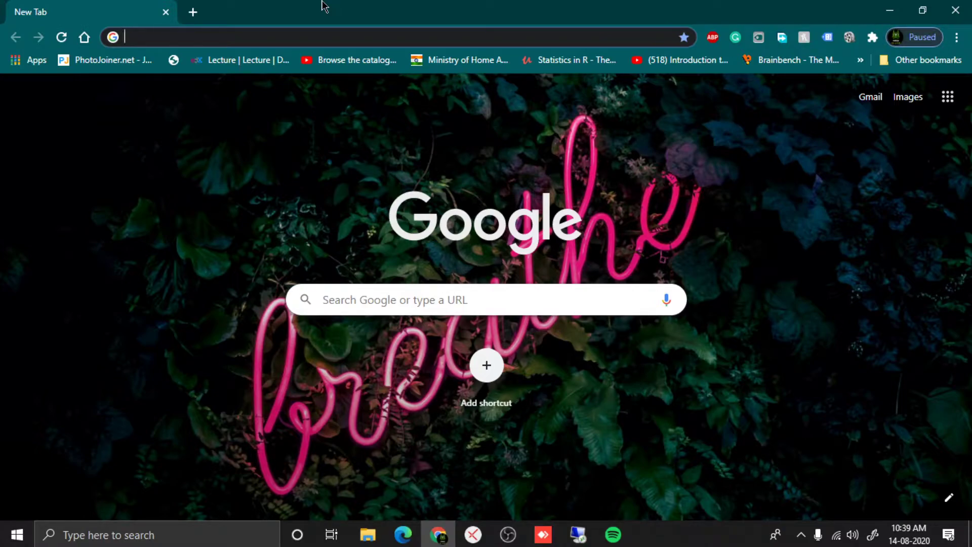
text(dis)
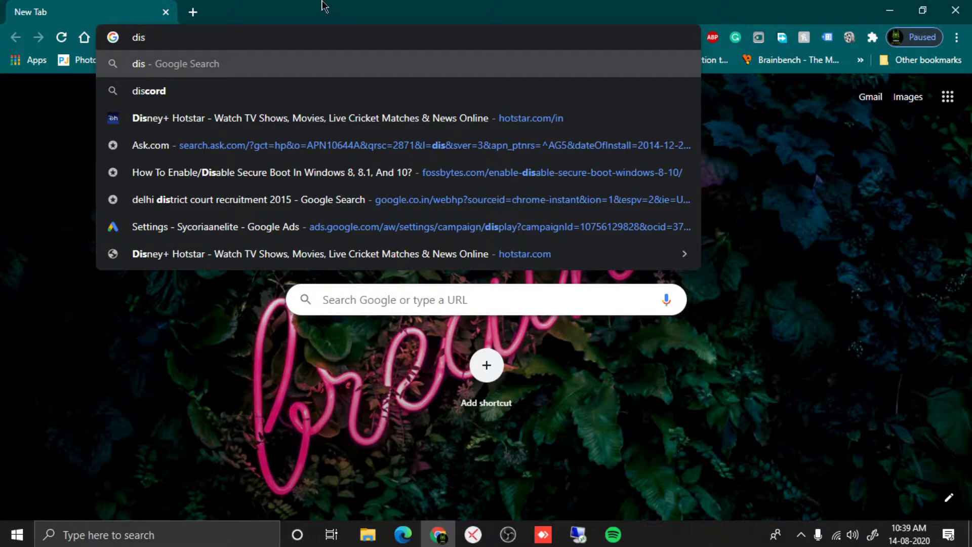
text(trotest)
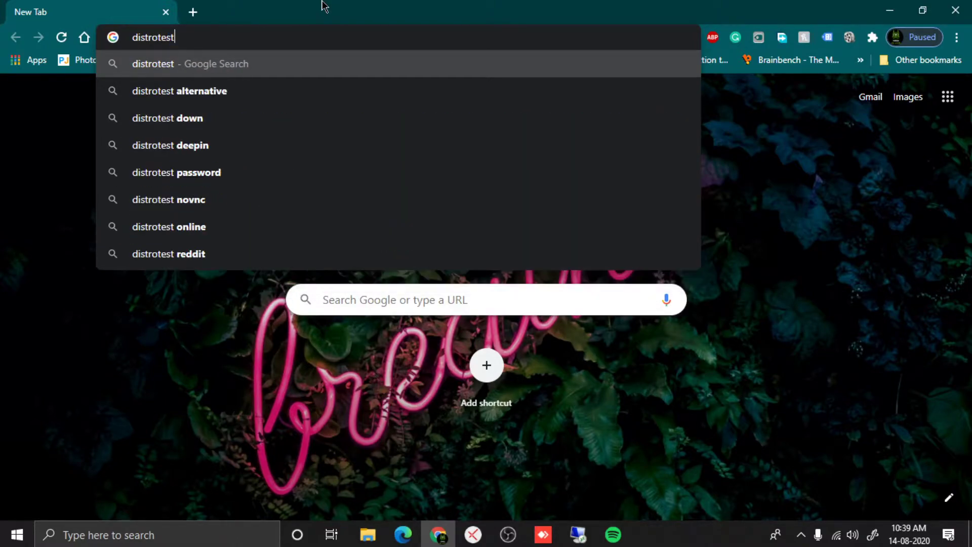
key(Return)
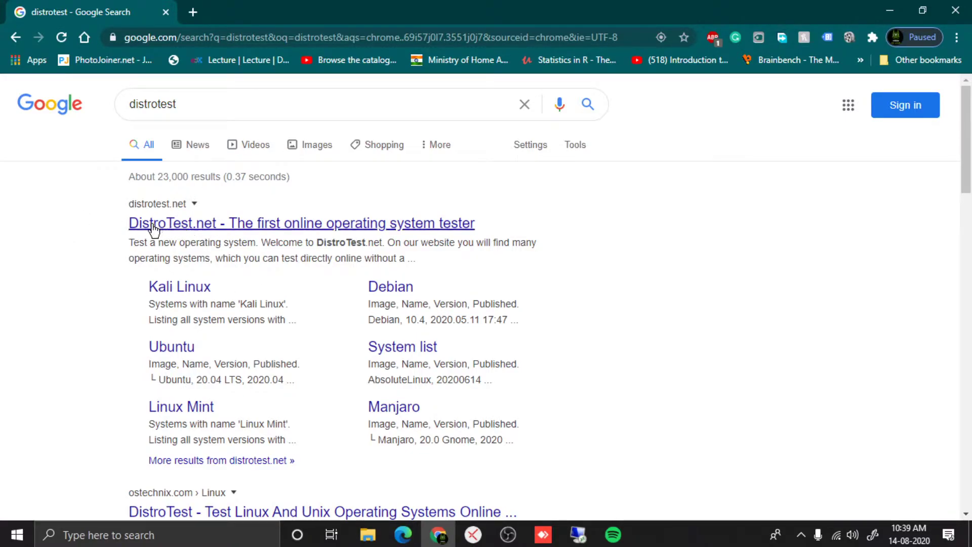
click(180, 224)
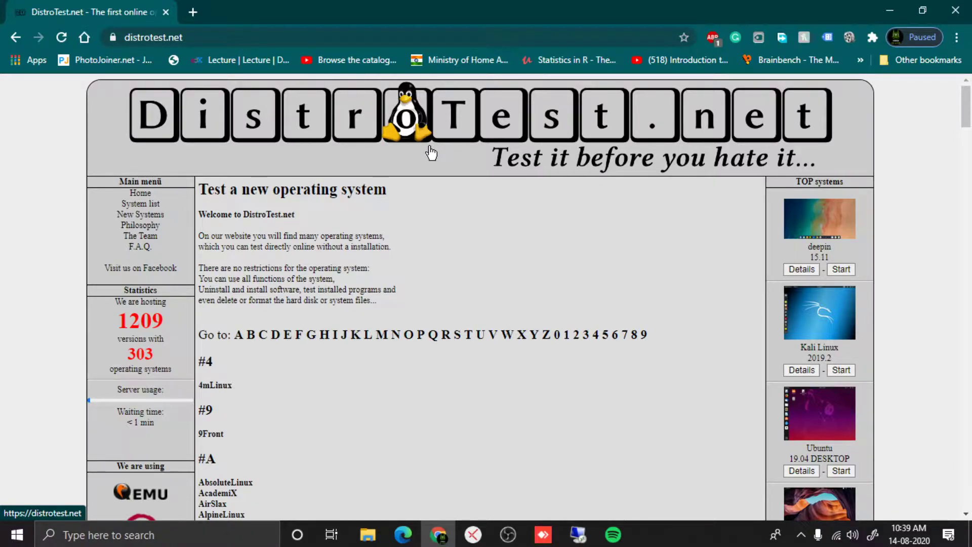
Step: Read the welcome text on the home page and look over the start of the operating system list
scroll(501, 178, down, 3)
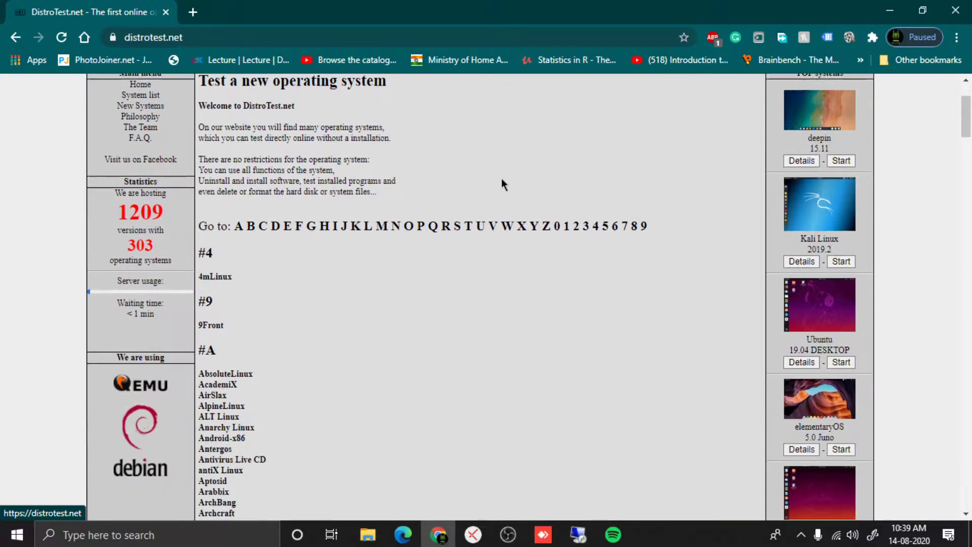
scroll(374, 230, down, 1)
scroll(335, 226, up, 5)
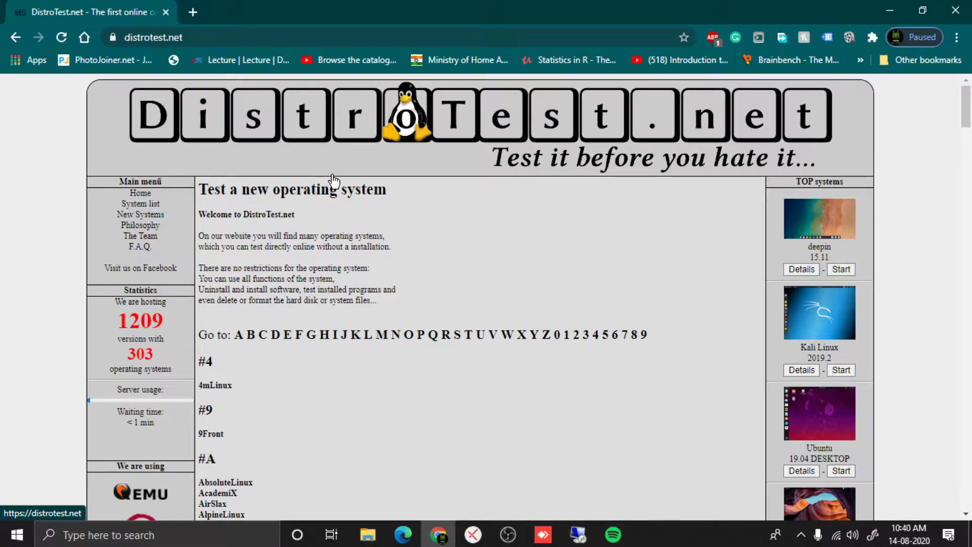
scroll(332, 183, down, 3)
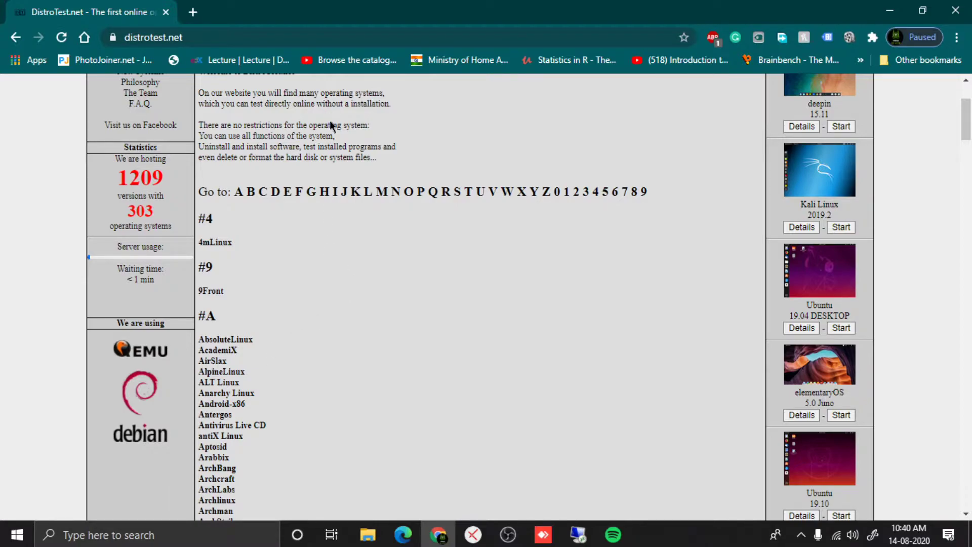
scroll(321, 317, down, 4)
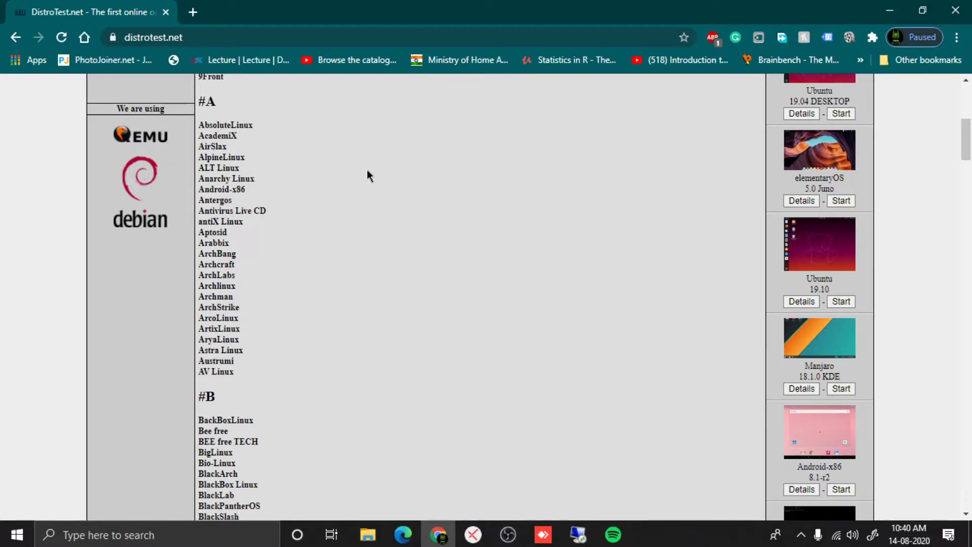
scroll(677, 282, up, 7)
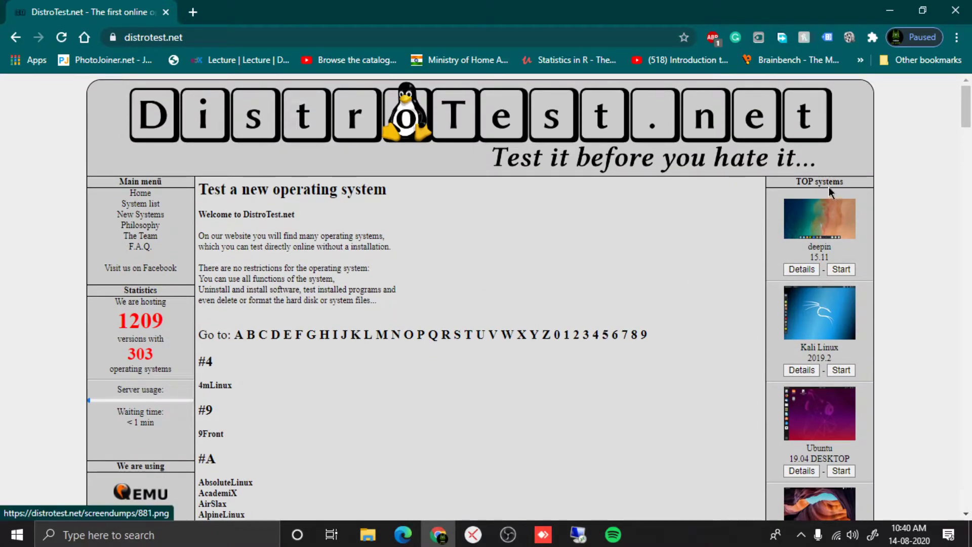
Step: Look through the TOP systems offered for testing, from deepin 15.11 down to Ubuntu 20.04 LTS
scroll(863, 266, down, 1)
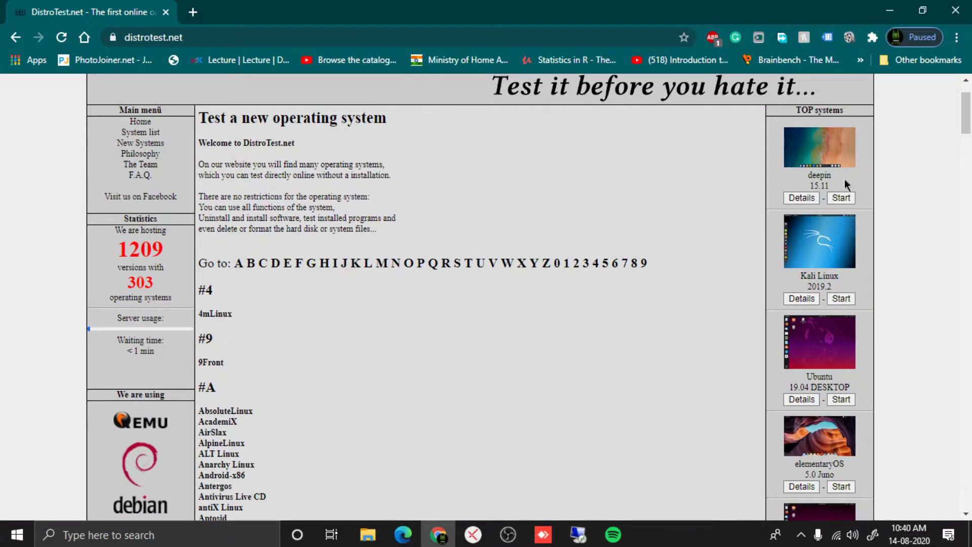
scroll(857, 332, down, 1)
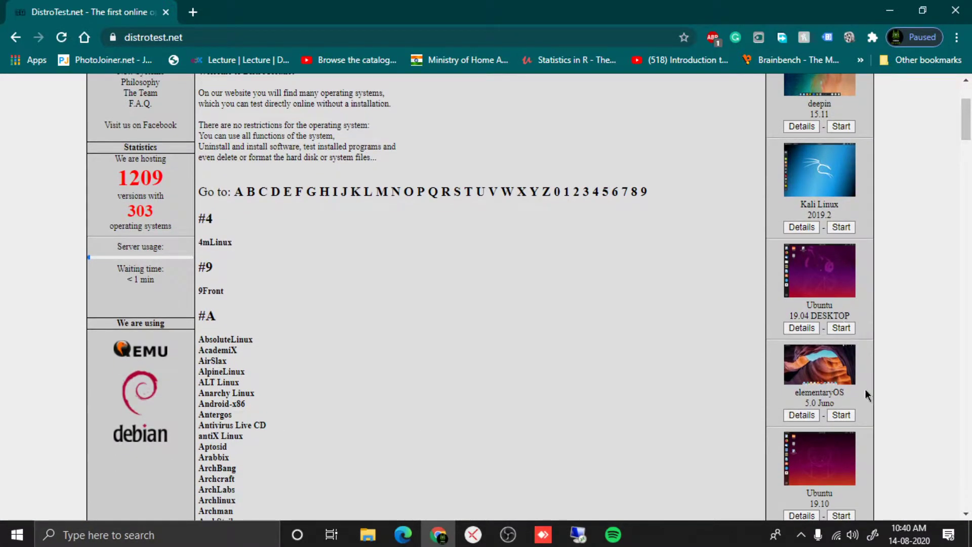
scroll(863, 393, down, 1)
scroll(858, 398, down, 1)
scroll(850, 410, up, 1)
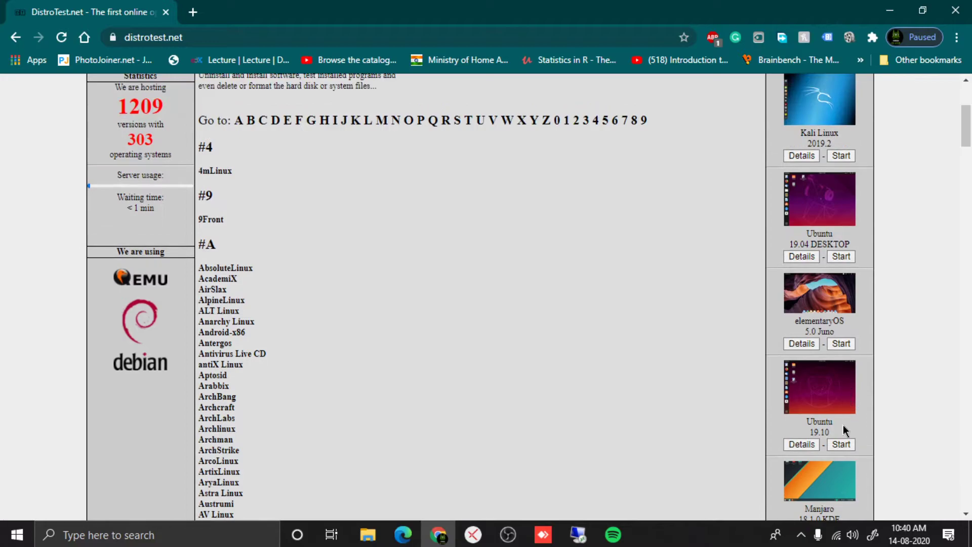
scroll(848, 405, up, 3)
scroll(885, 423, down, 7)
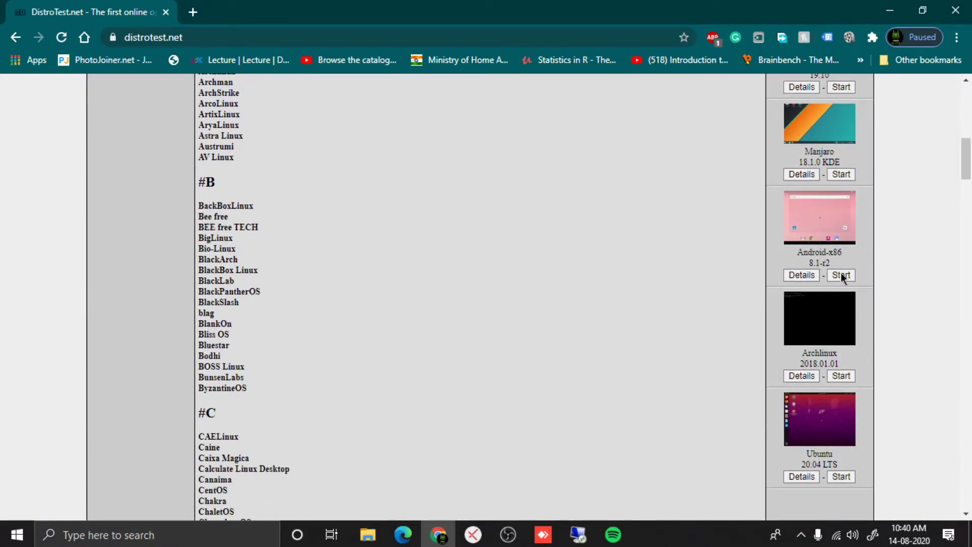
scroll(855, 390, down, 1)
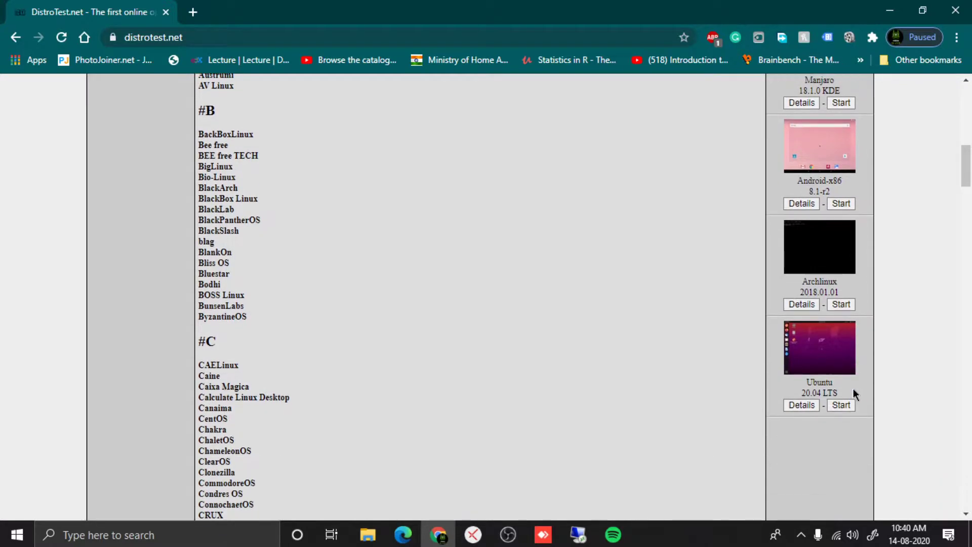
scroll(375, 256, up, 7)
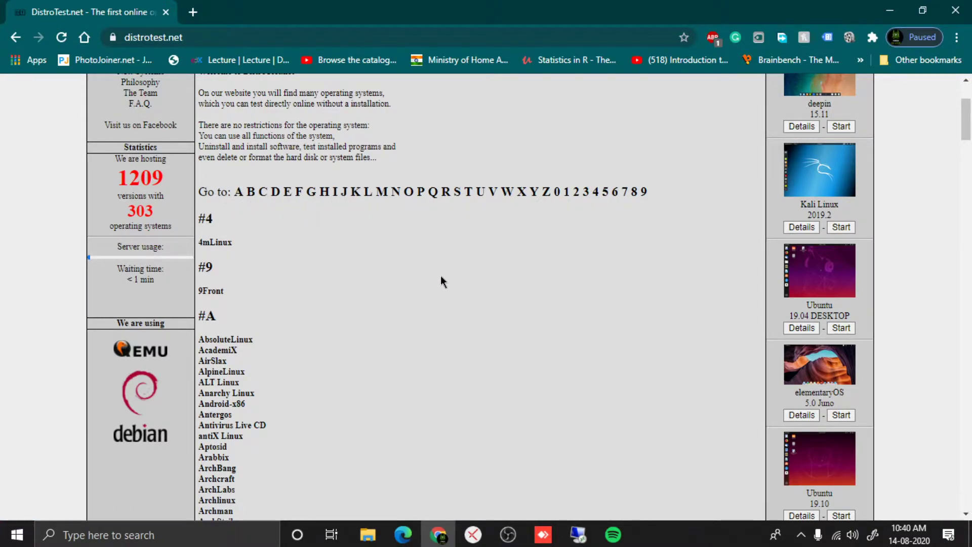
Step: Browse the alphabetical list of hosted operating systems on the home page
scroll(521, 226, down, 14)
scroll(381, 231, down, 20)
scroll(379, 233, up, 8)
scroll(382, 241, up, 20)
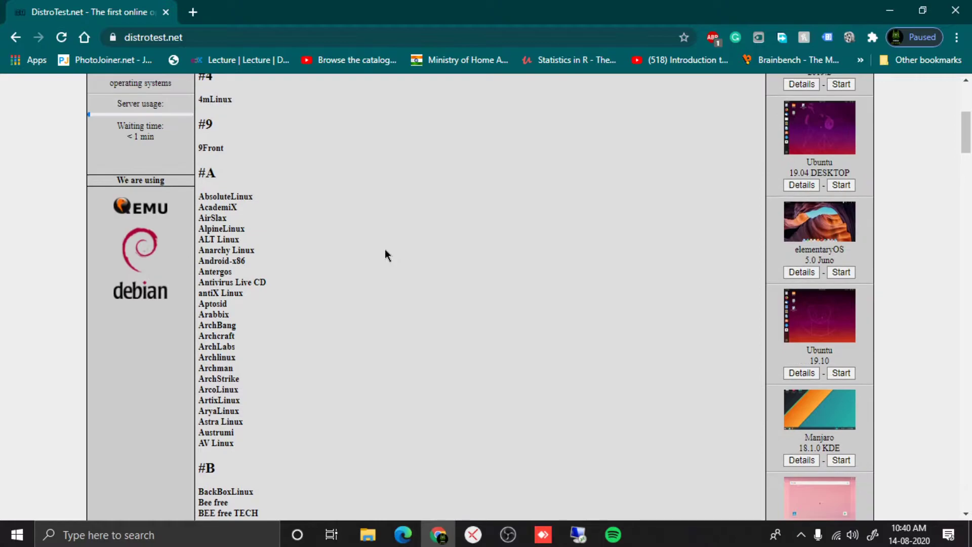
scroll(387, 250, up, 8)
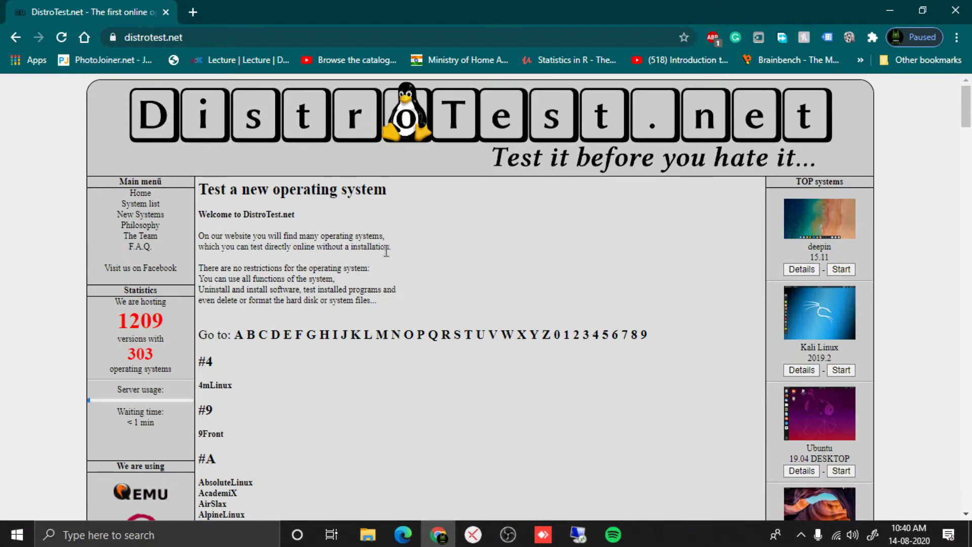
scroll(387, 252, down, 8)
scroll(386, 252, down, 7)
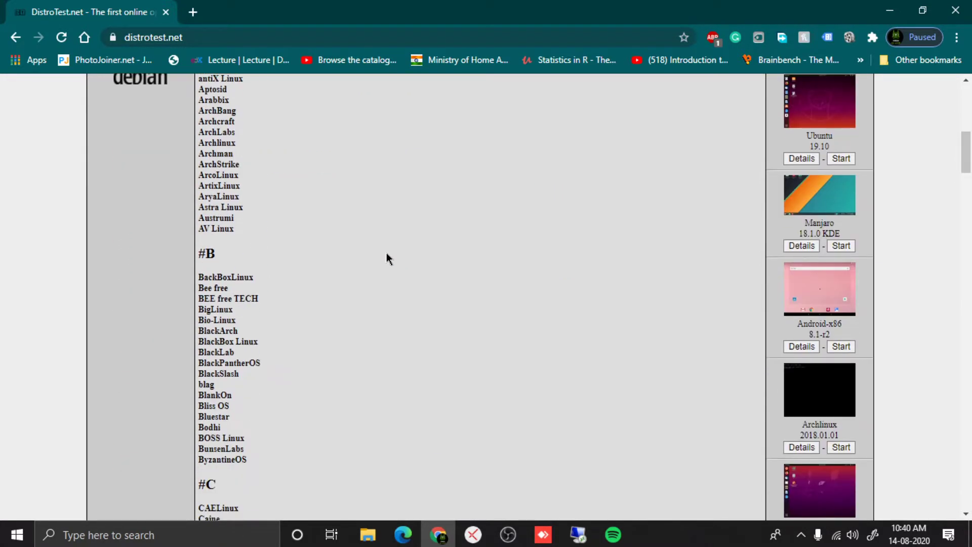
scroll(387, 253, up, 9)
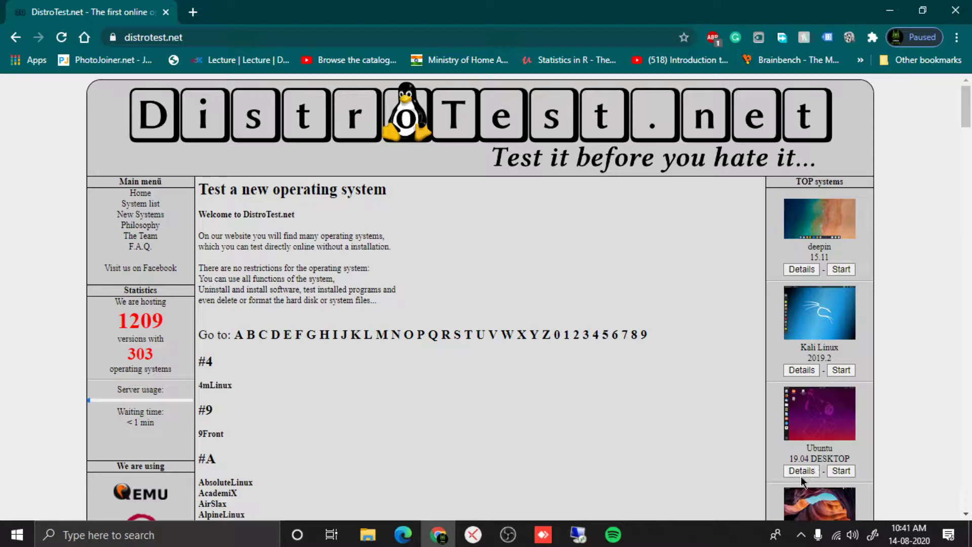
scroll(329, 354, down, 20)
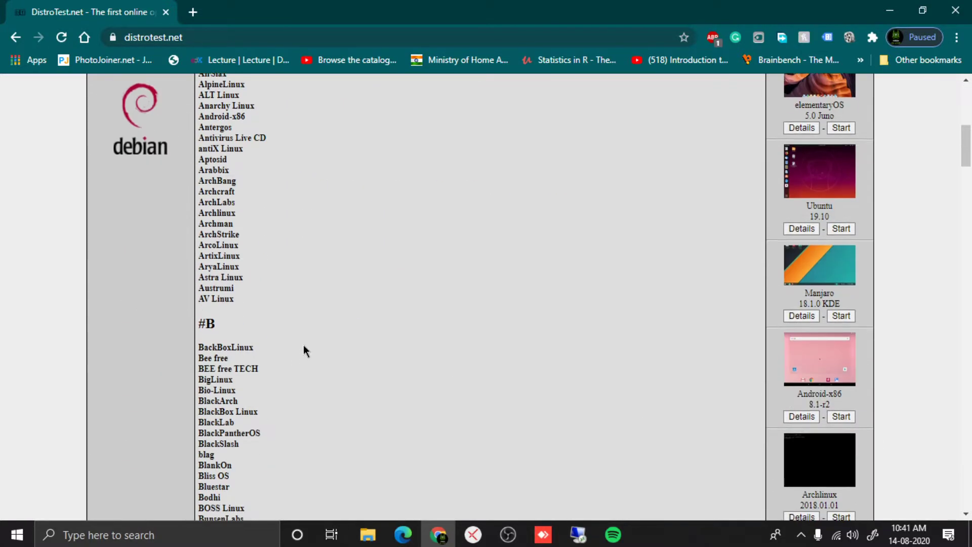
scroll(302, 320, down, 20)
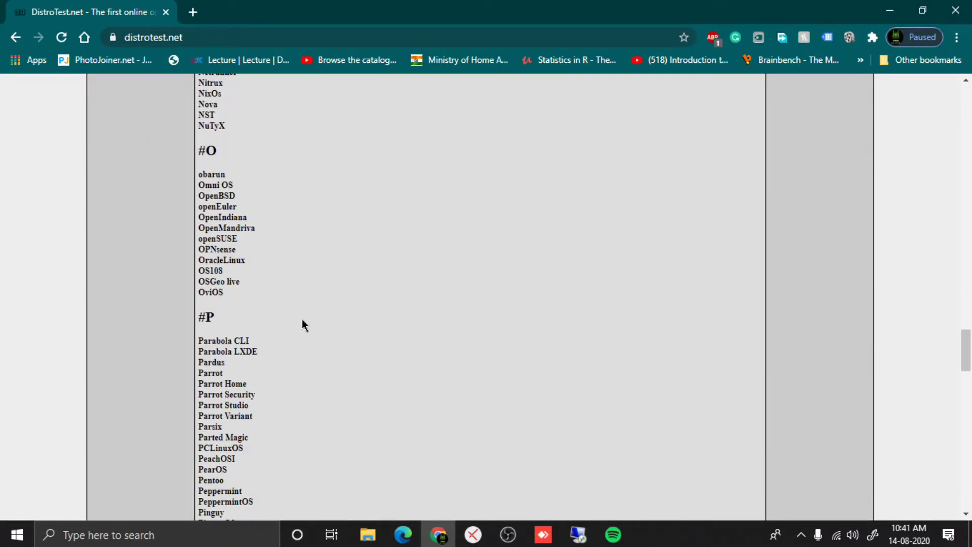
scroll(268, 281, down, 15)
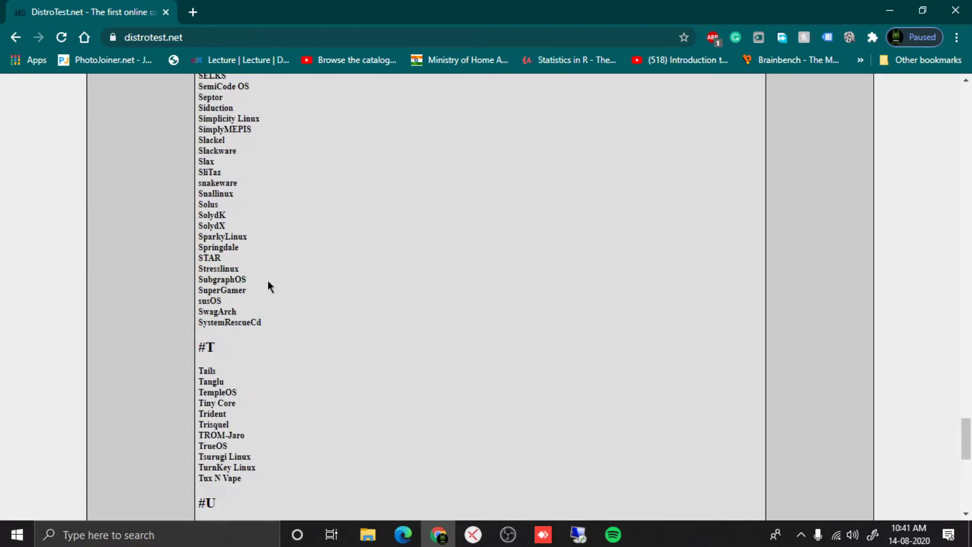
scroll(256, 277, up, 15)
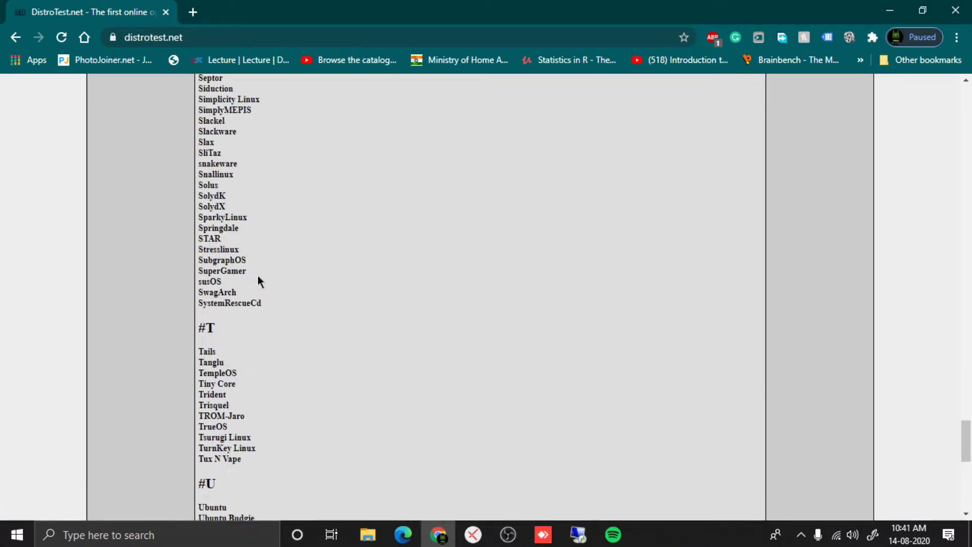
scroll(258, 281, up, 15)
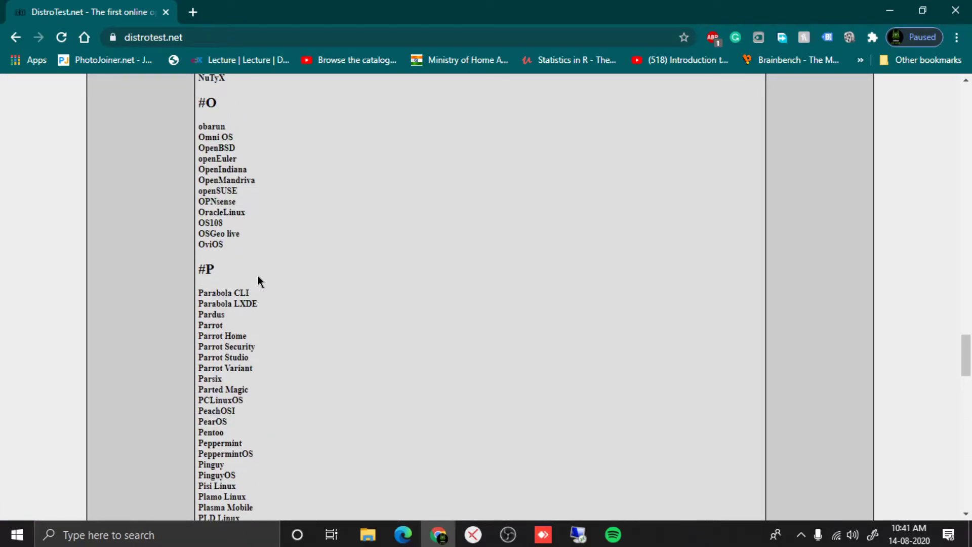
scroll(257, 281, up, 15)
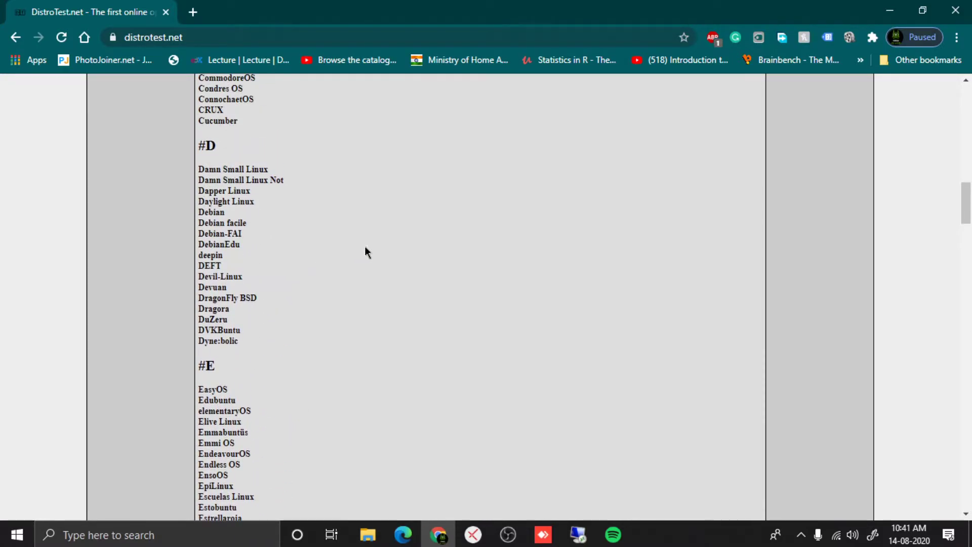
Step: Find "ubuntu" on the page, jump to the U section and open the Ubuntu version listing
key(ctrl+f)
text(u)
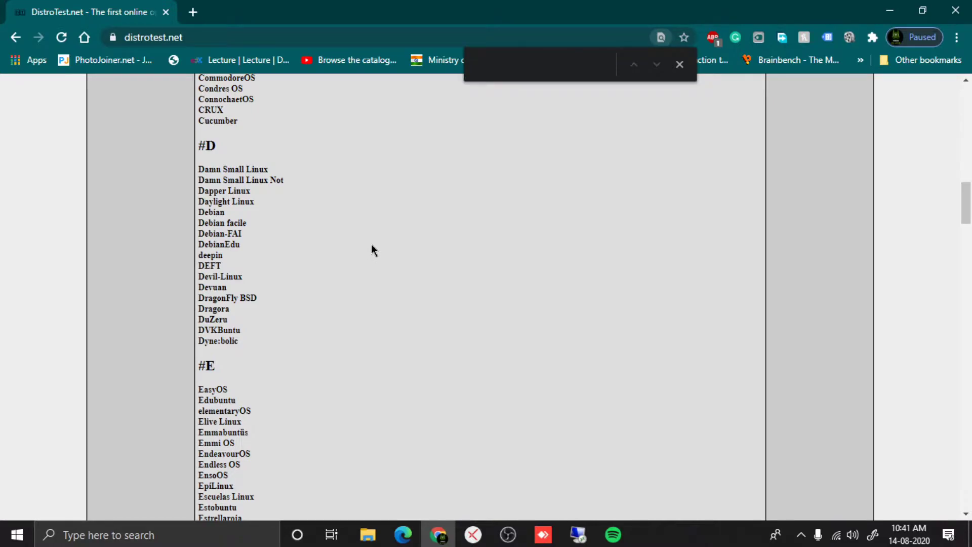
text(buntu)
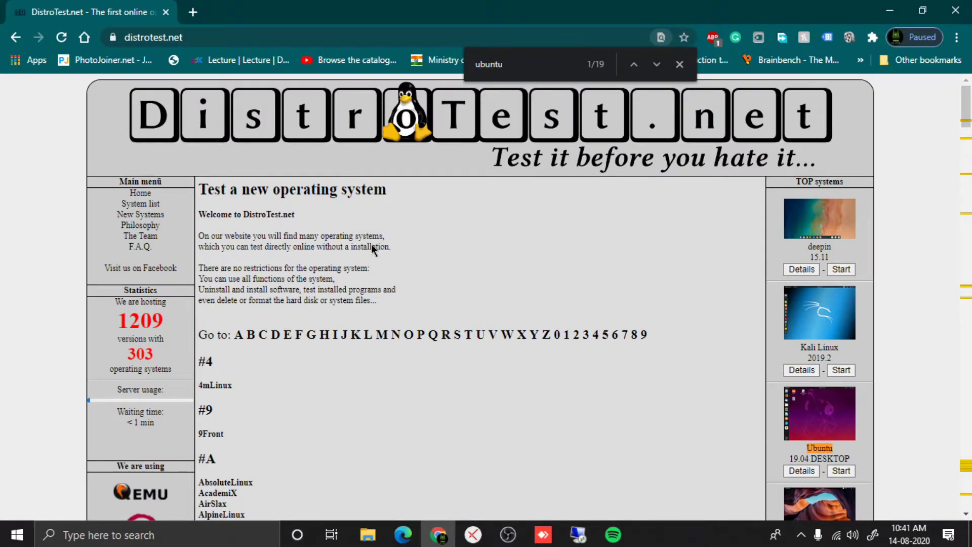
click(480, 334)
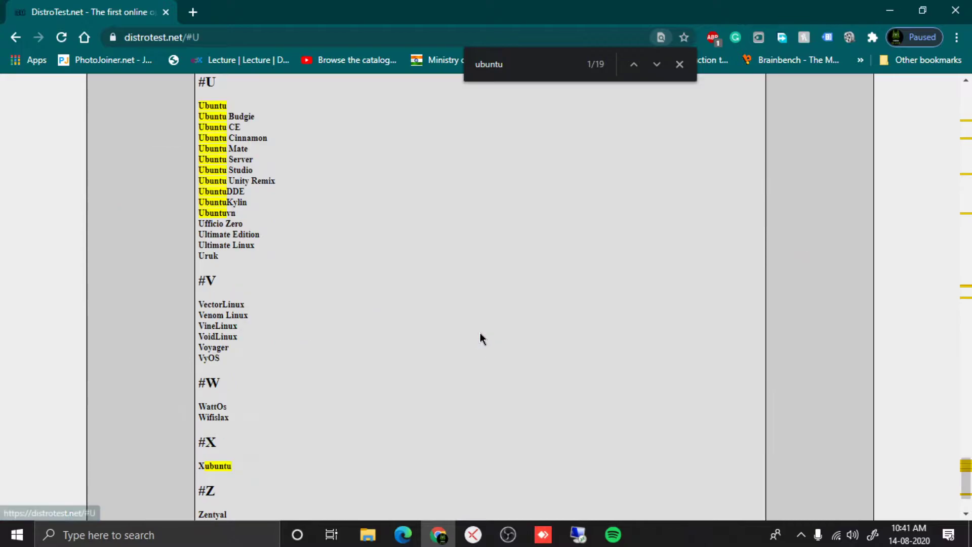
click(222, 106)
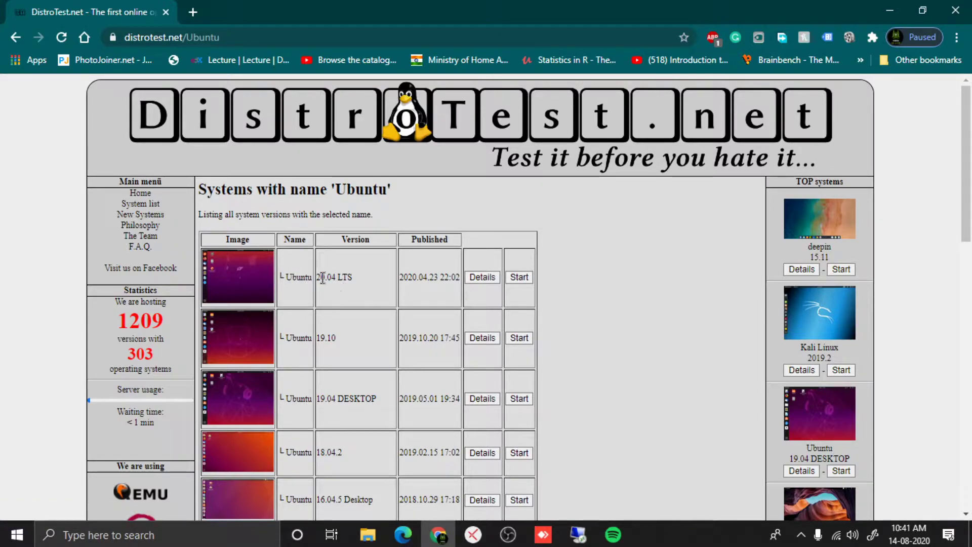
Step: Start the Ubuntu 20.04 LTS system and look over its system test page, including the file upload section
drag(317, 280, 369, 282)
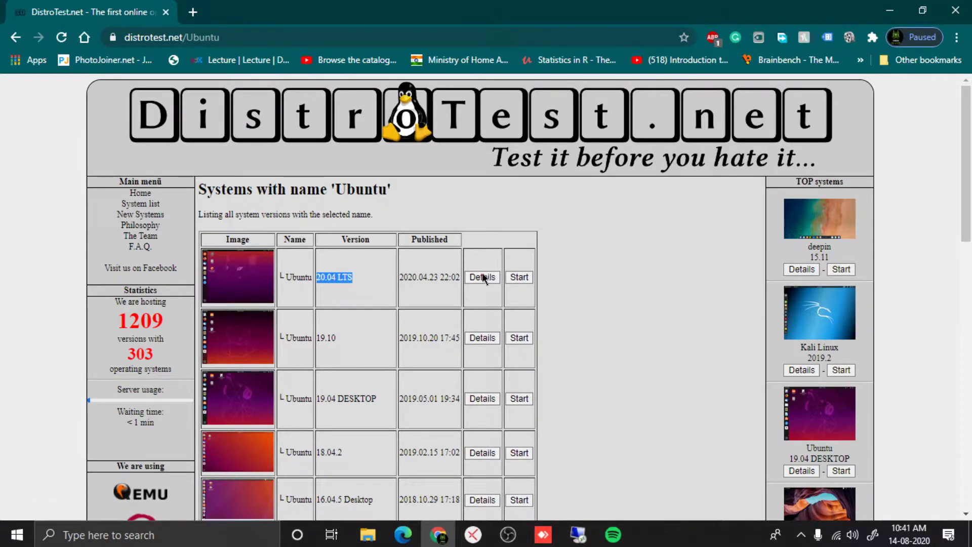
click(519, 277)
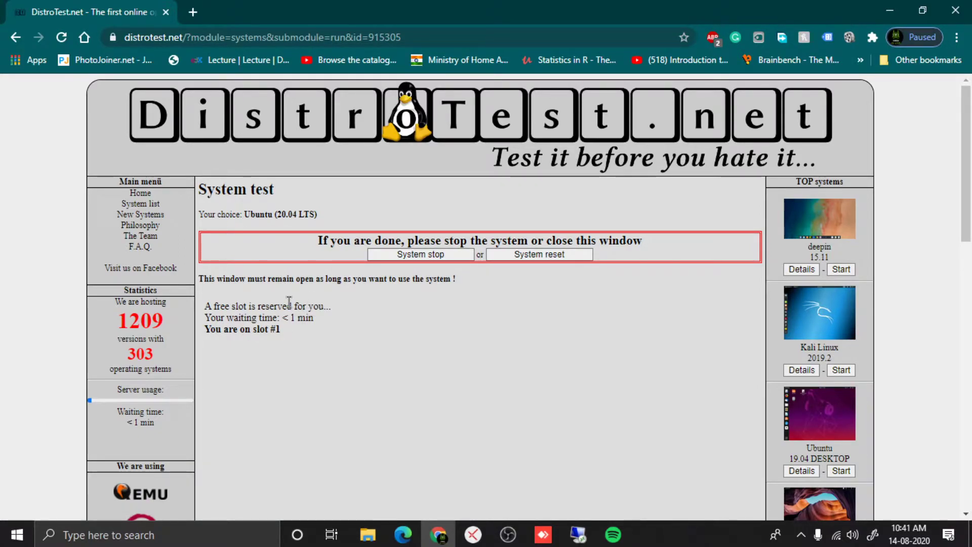
scroll(289, 302, down, 3)
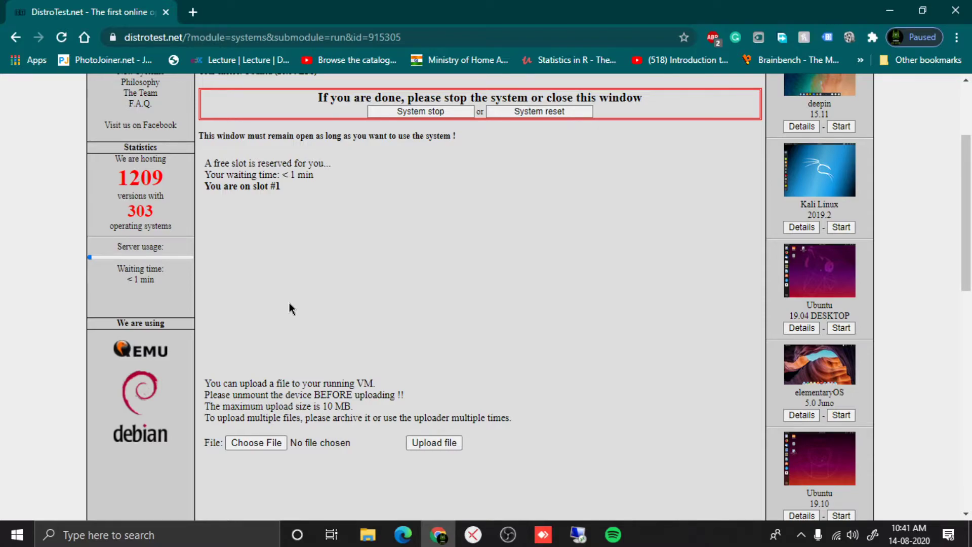
scroll(290, 297, down, 3)
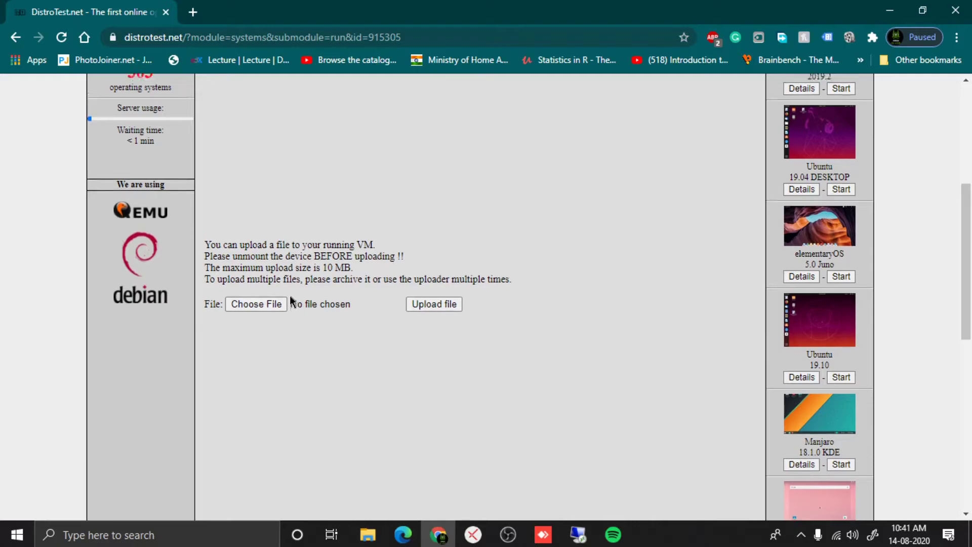
scroll(289, 296, up, 4)
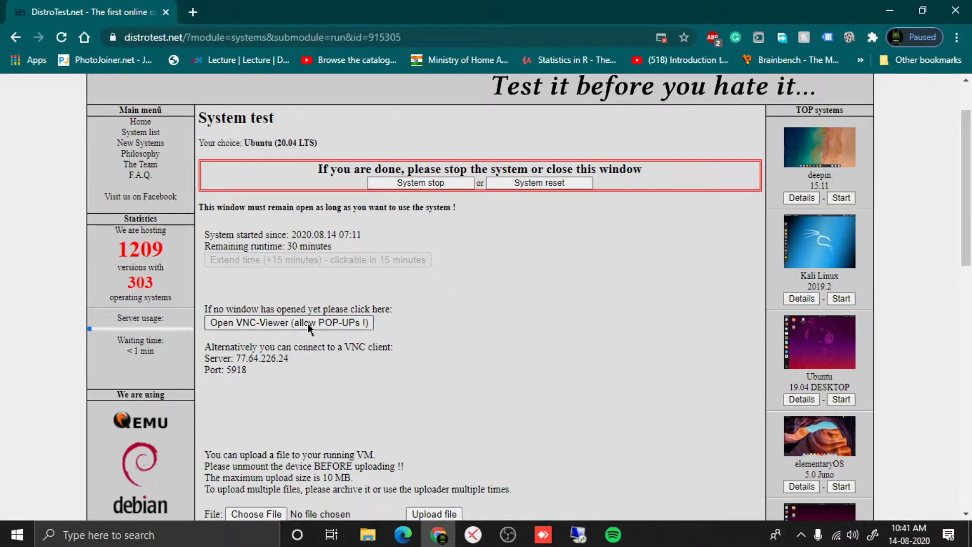
Step: Open the running Ubuntu 20.04 LTS system in the VNC viewer and maximize the viewer window
click(308, 323)
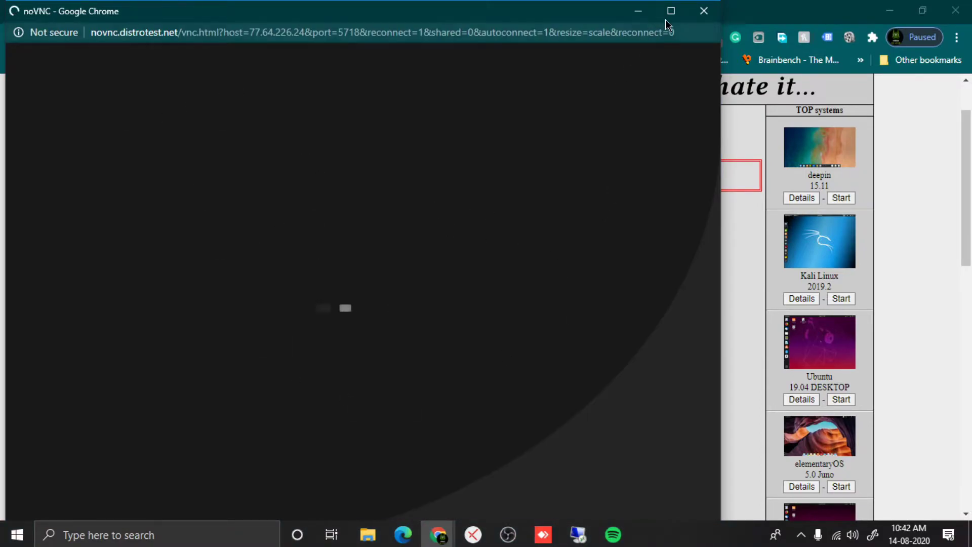
click(668, 13)
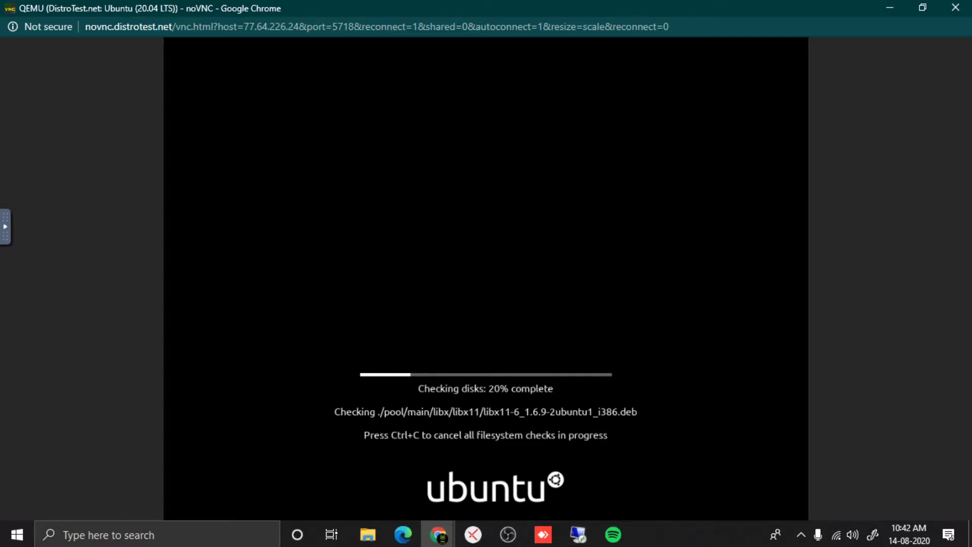
click(17, 534)
click(17, 534)
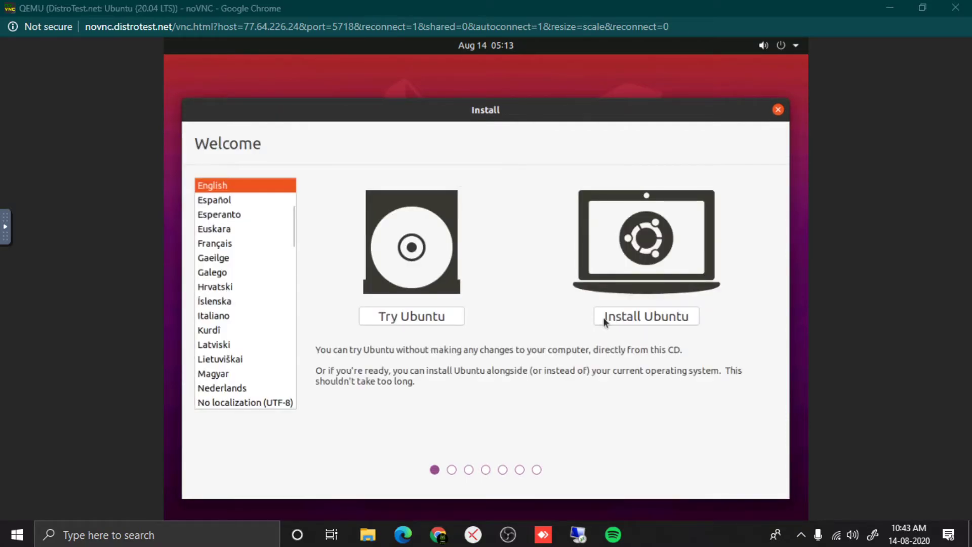
Step: Look at the Ubuntu installer's keyboard layout page, return to the Welcome page and start the Try Ubuntu session
click(638, 320)
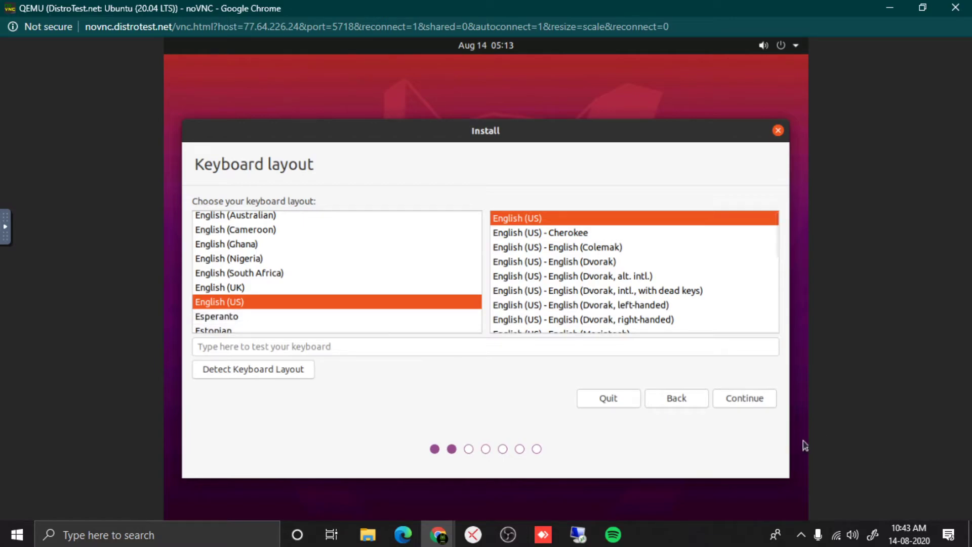
click(680, 399)
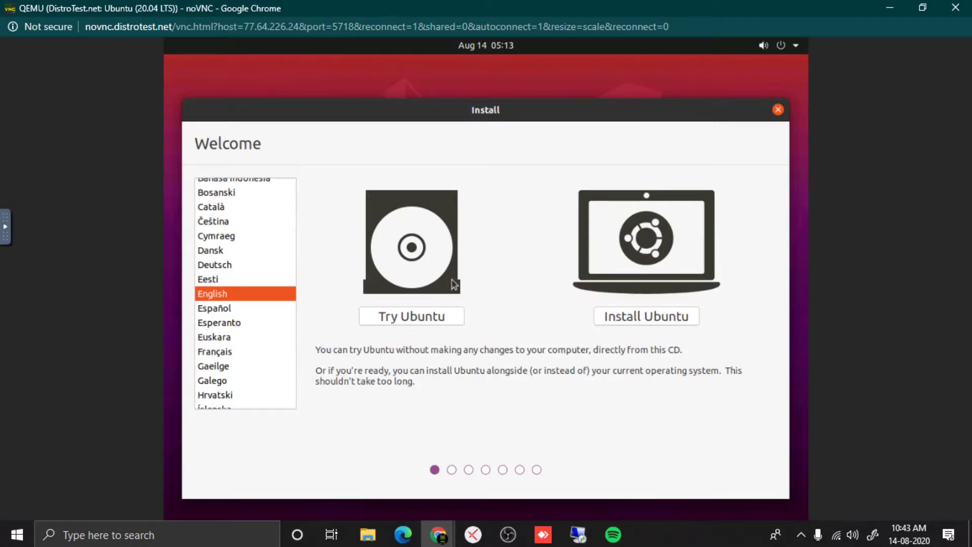
click(450, 322)
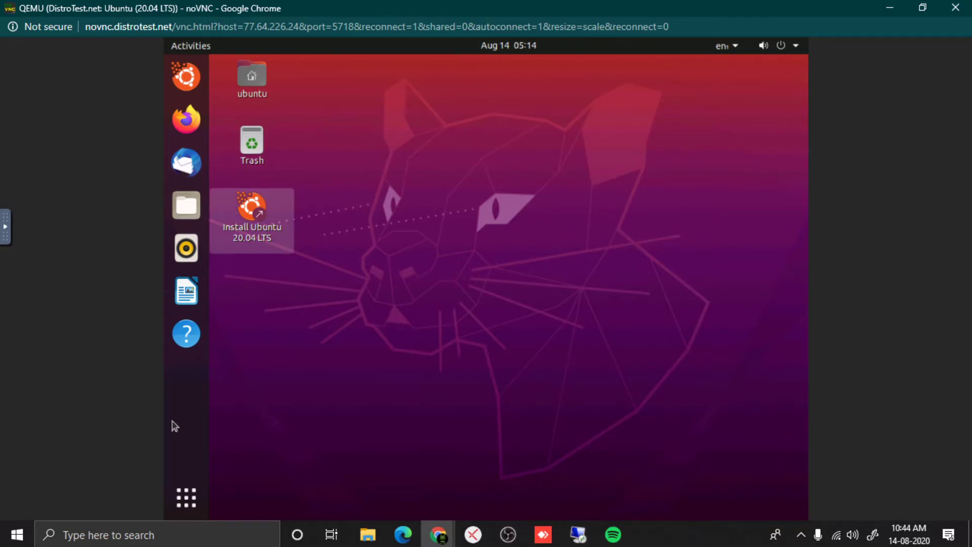
Step: Open a terminal from the Ubuntu desktop, list the folder contents with ls, and close the terminal and the viewer window
right_click(416, 144)
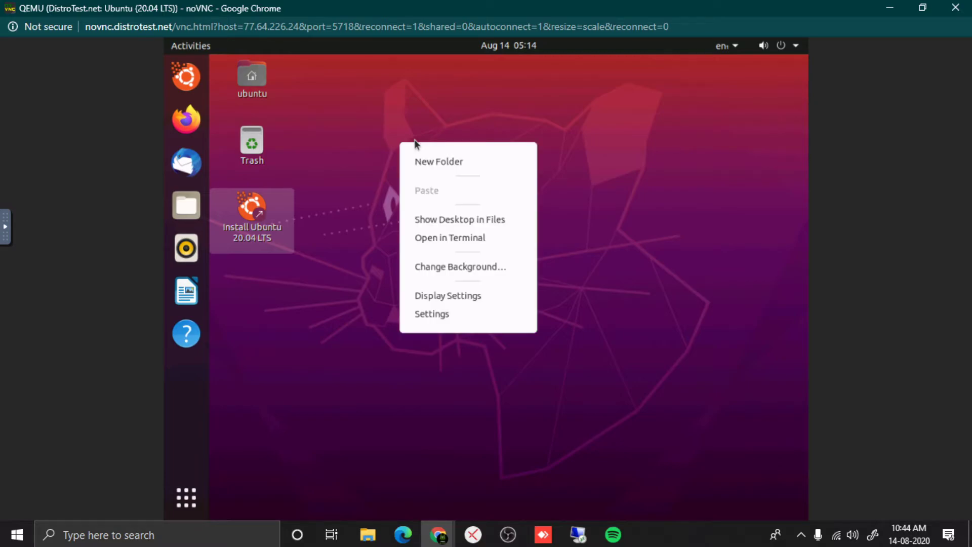
click(455, 237)
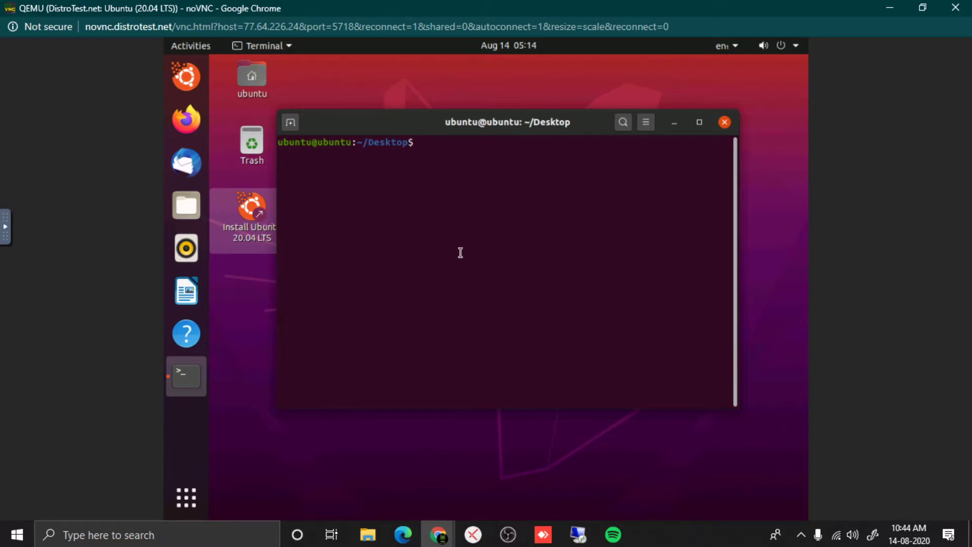
text(ls)
key(Return)
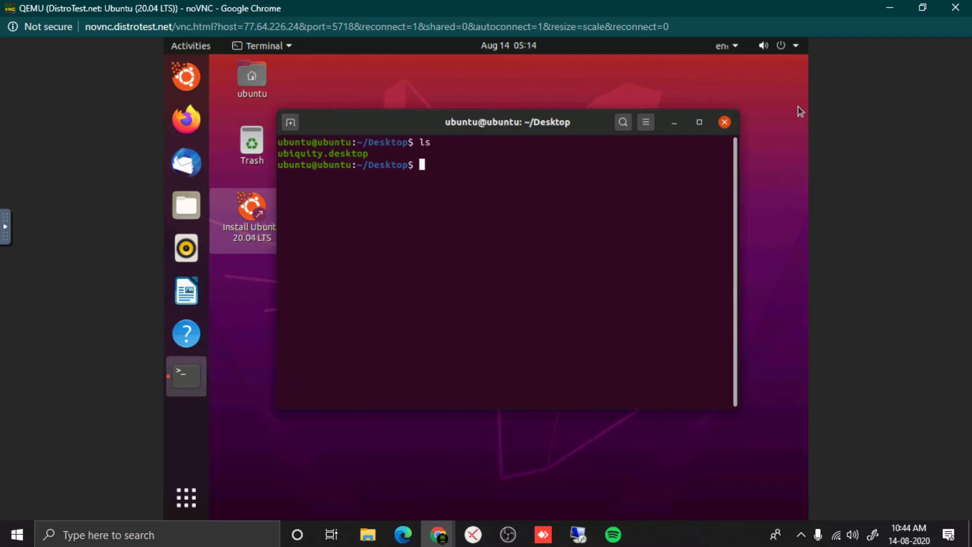
click(724, 127)
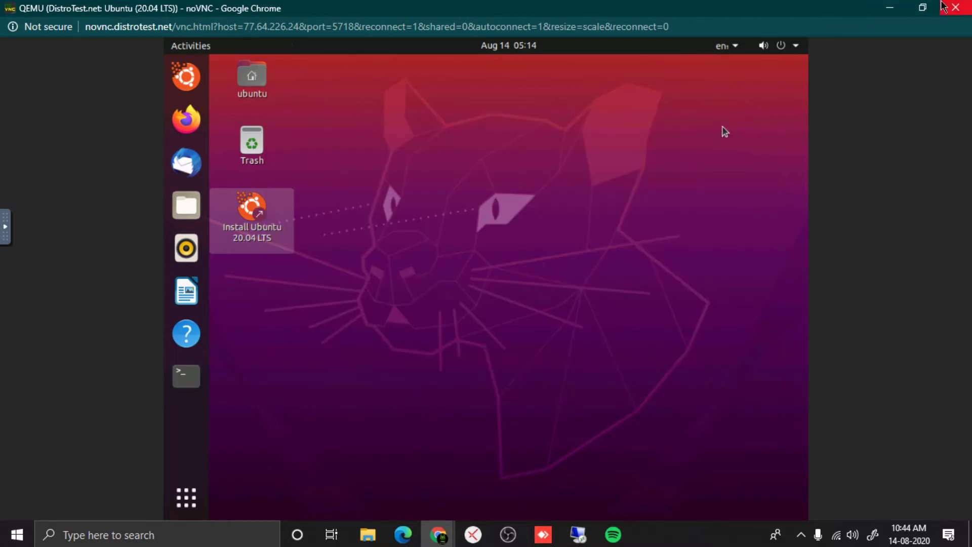
click(945, 6)
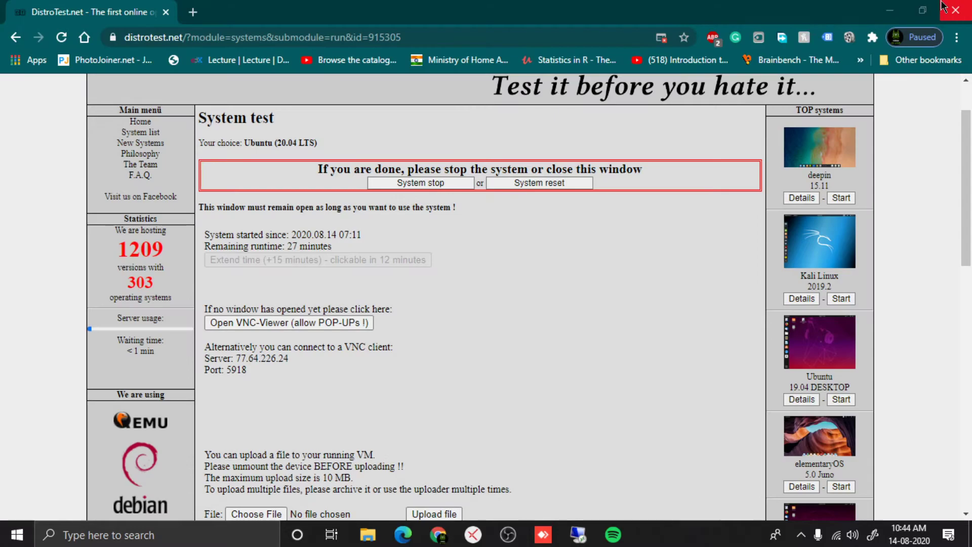
Step: Start the Kali Linux 2019.2 system, open it in a maximized VNC viewer and boot the Live (amd64) entry
click(840, 299)
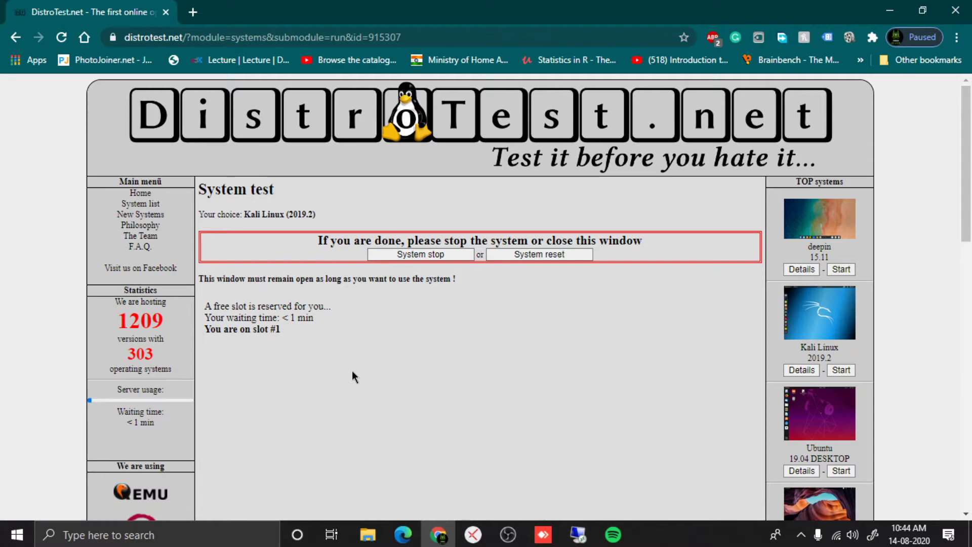
scroll(349, 320, down, 3)
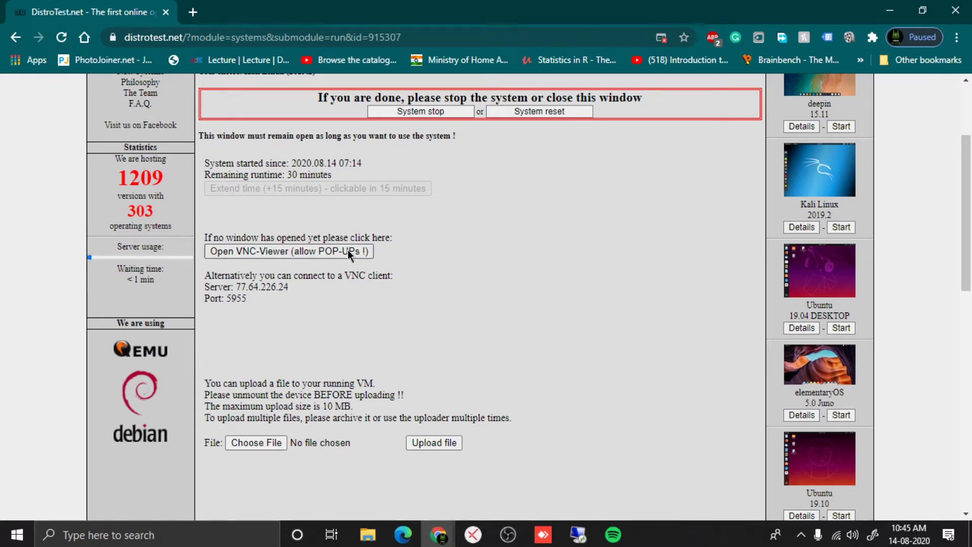
click(347, 250)
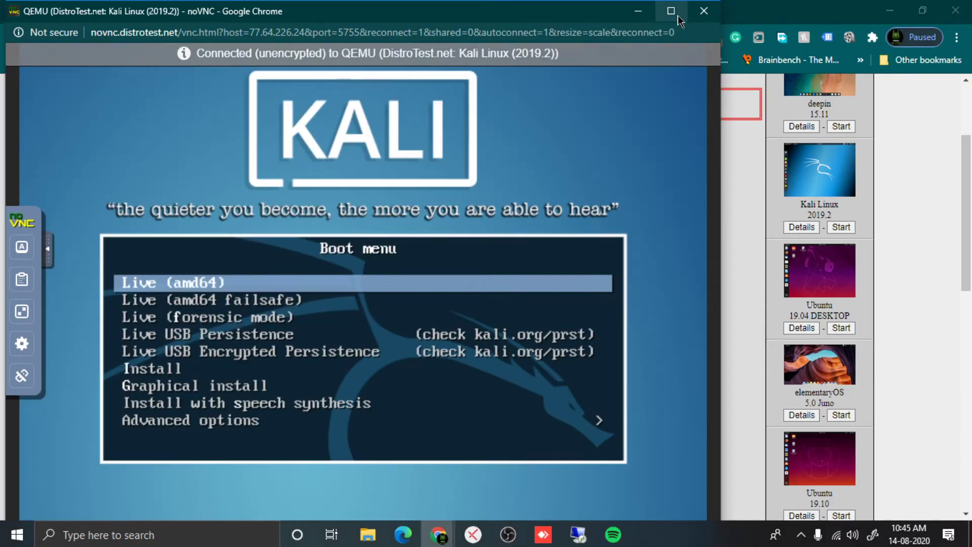
click(672, 10)
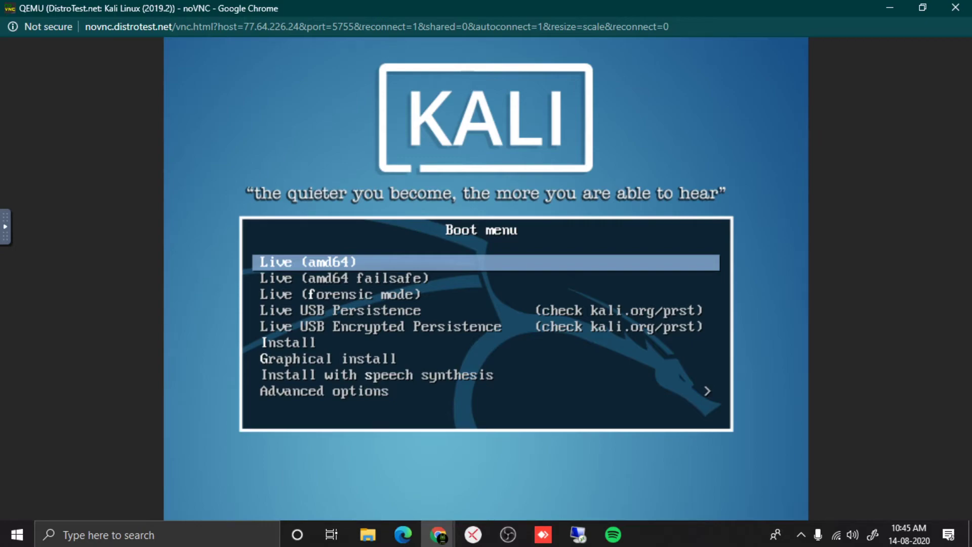
key(Return)
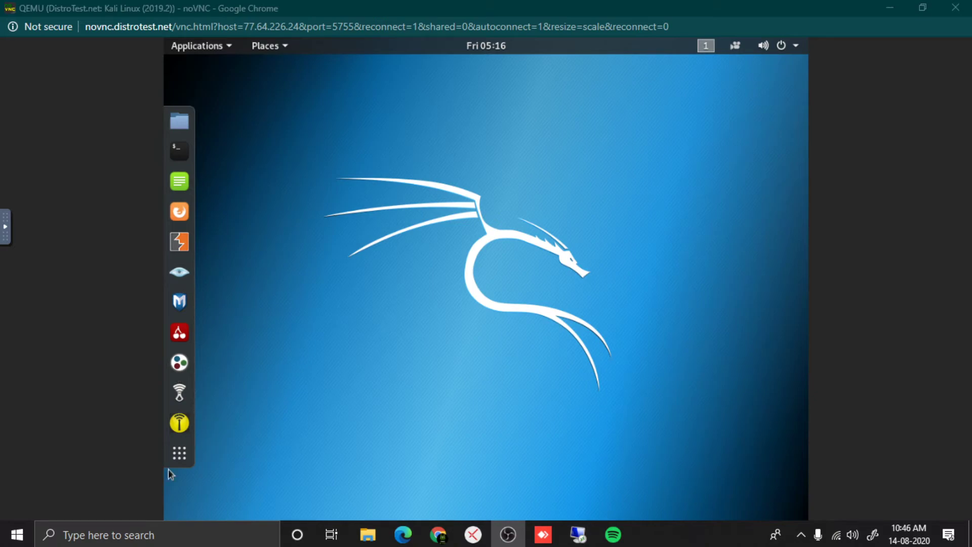
Step: Look through all pages of Kali's application overview and return to the desktop
click(187, 464)
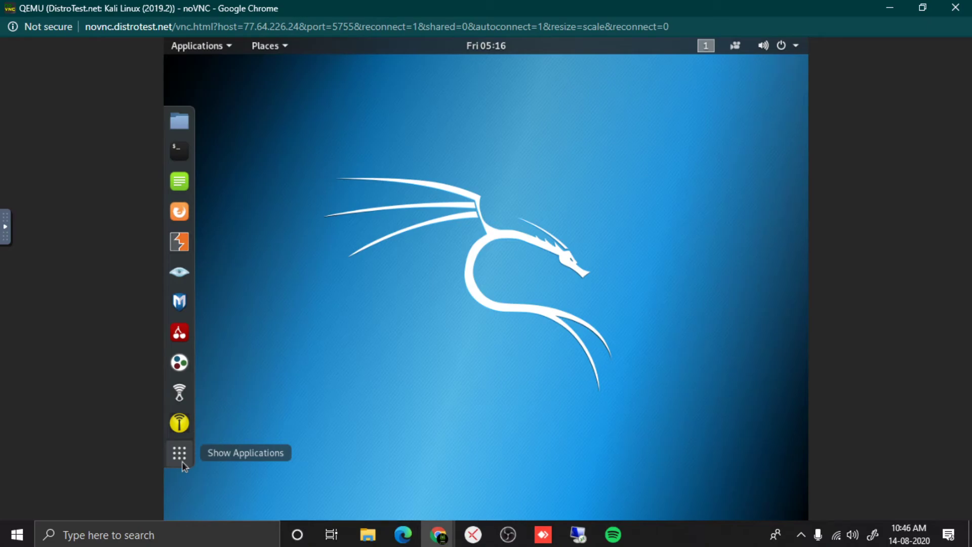
click(183, 464)
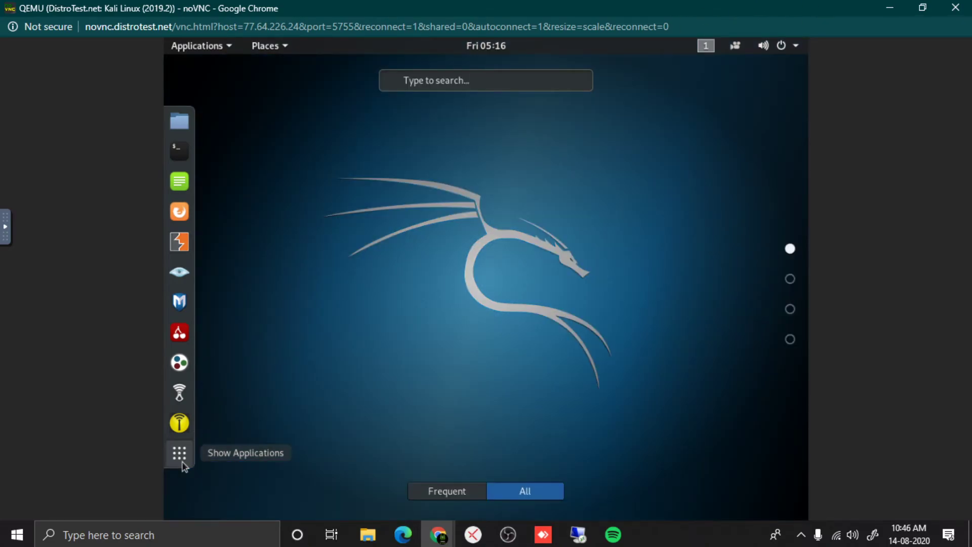
click(183, 465)
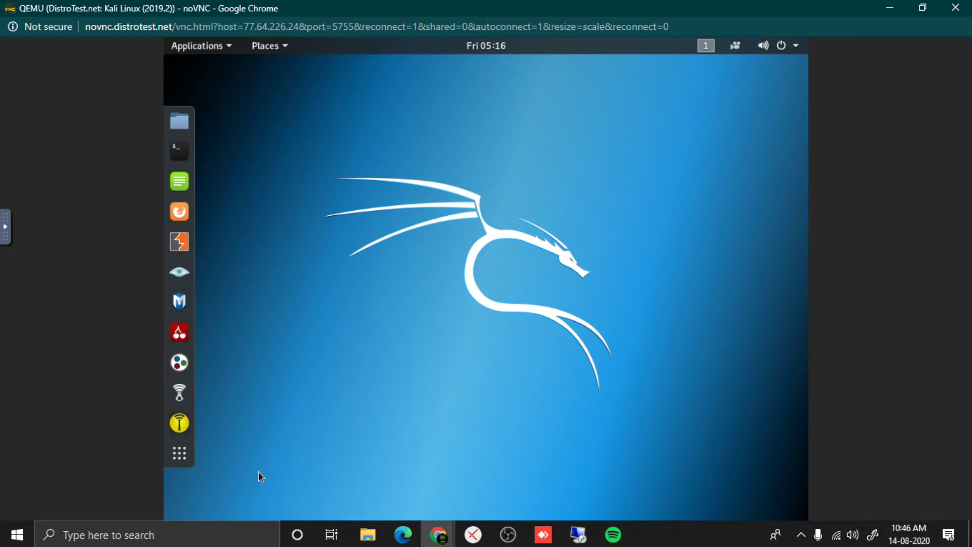
click(186, 453)
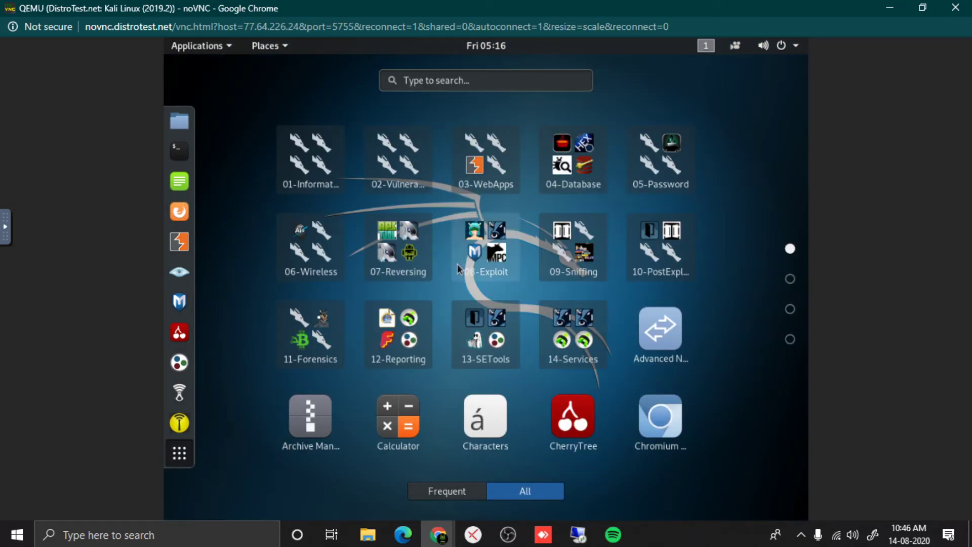
scroll(457, 264, down, 3)
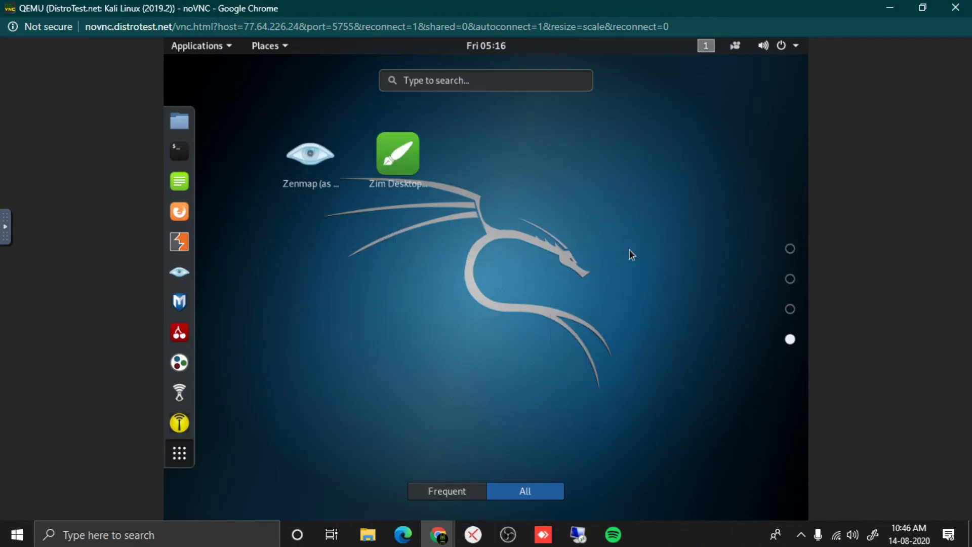
scroll(566, 281, up, 1)
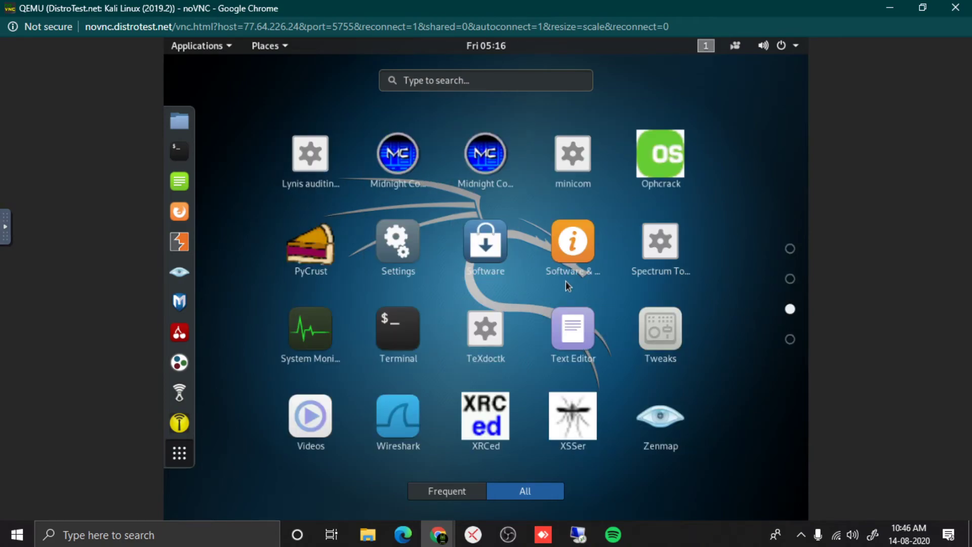
scroll(566, 281, up, 2)
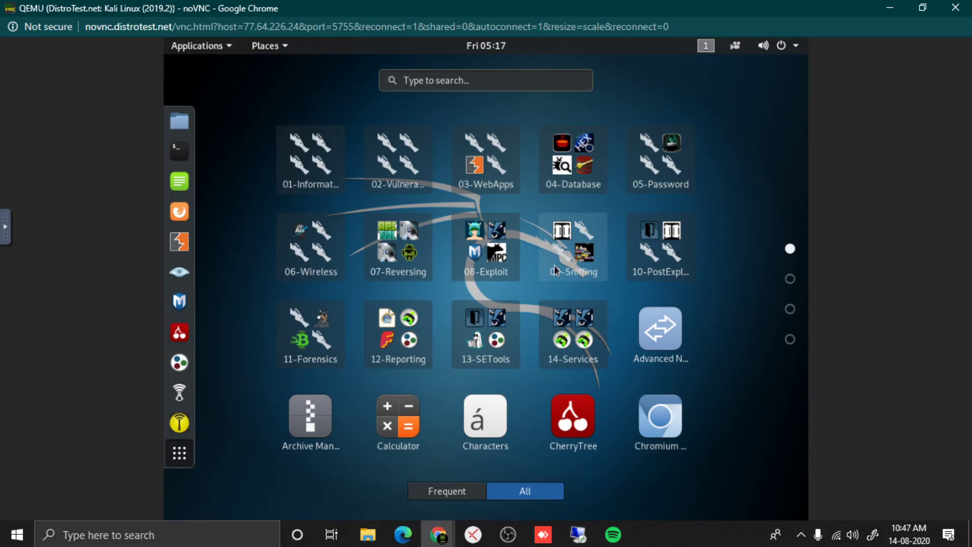
key(Escape)
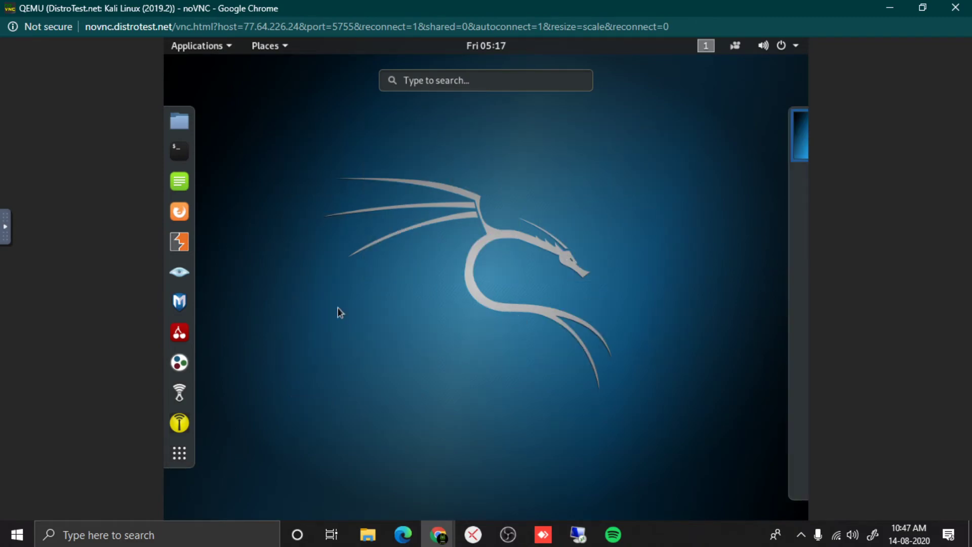
click(324, 243)
Step: Open a terminal from the Kali desktop and list the home folder contents with ls
right_click(321, 243)
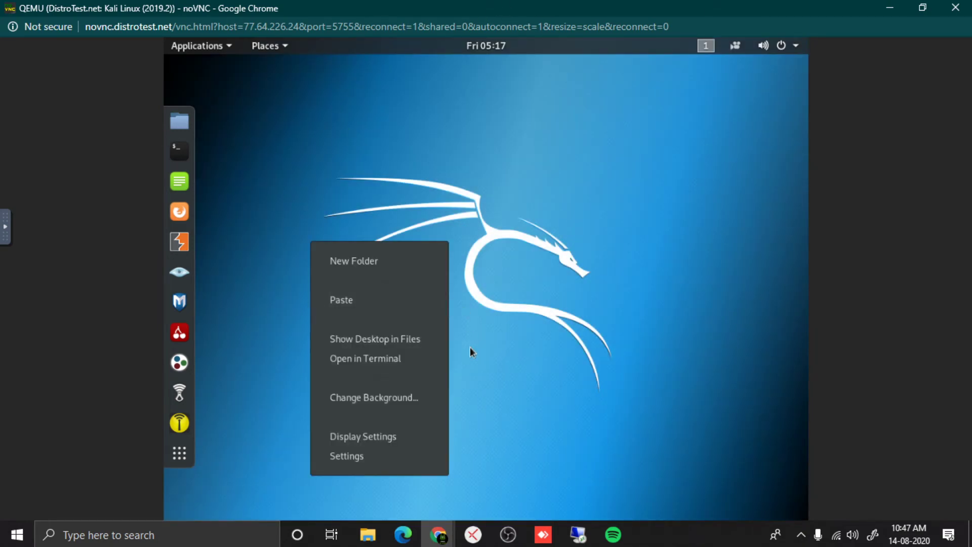
click(409, 363)
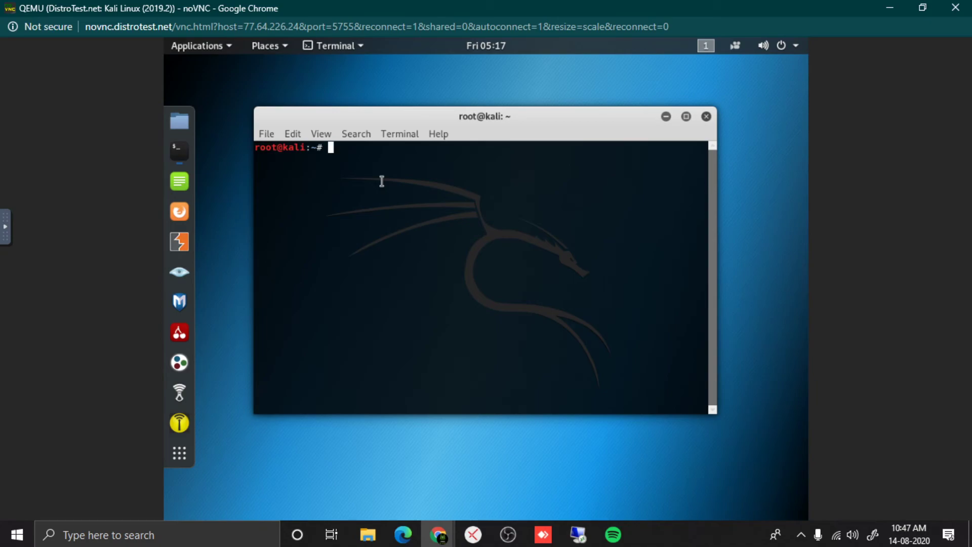
text(ls)
key(Return)
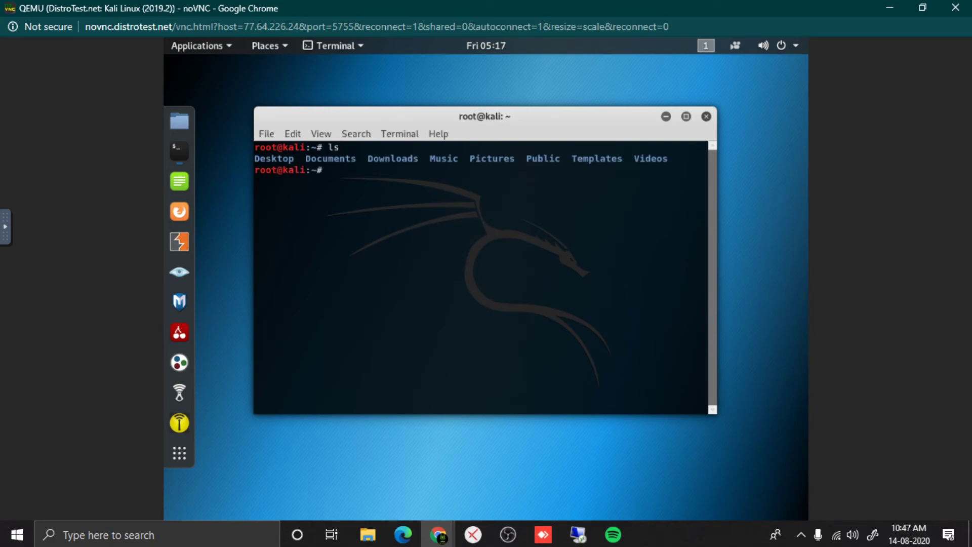
Step: Create an empty file sagar.txt in Kali's Desktop folder with cd and touch, and close the VNC viewer window
text(cd Desktop)
key(Return)
text(touch )
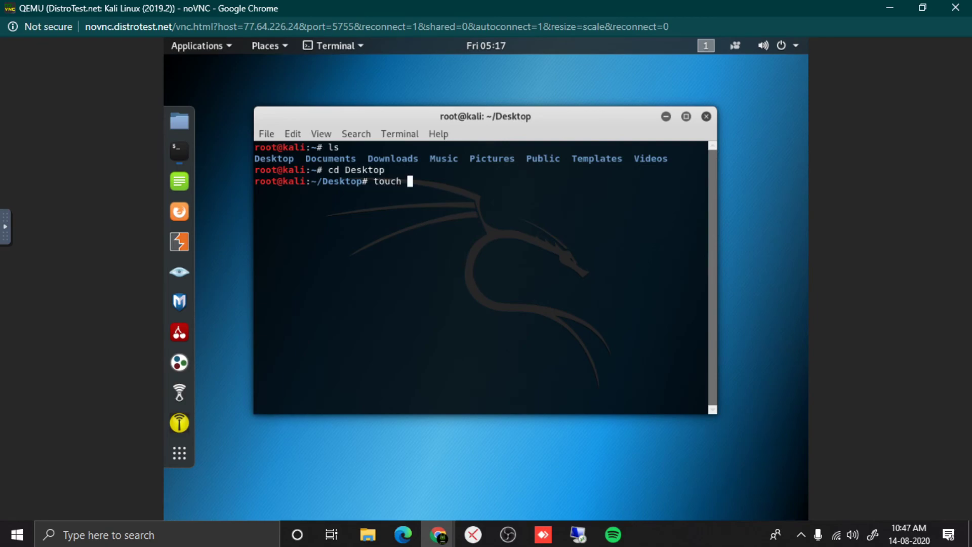
text(sagar.txt)
key(Return)
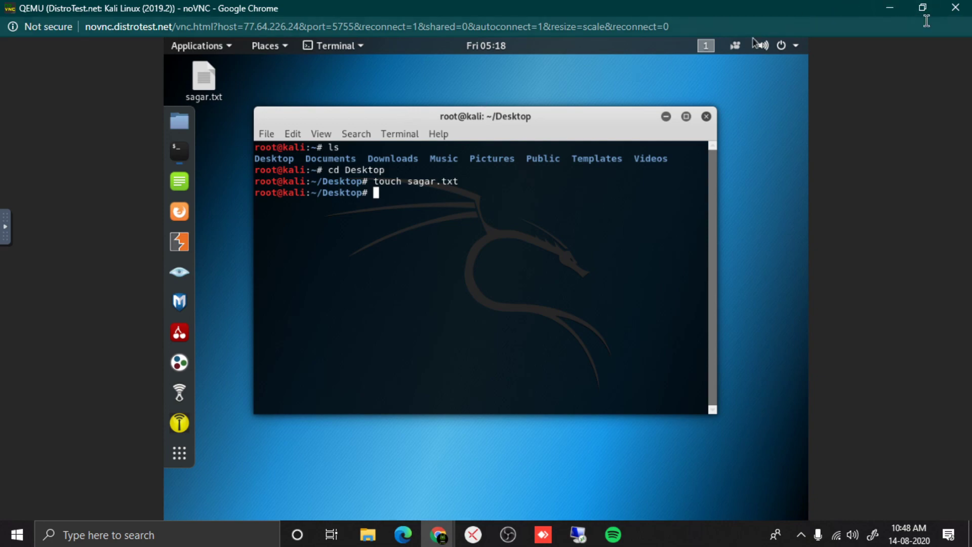
click(962, 7)
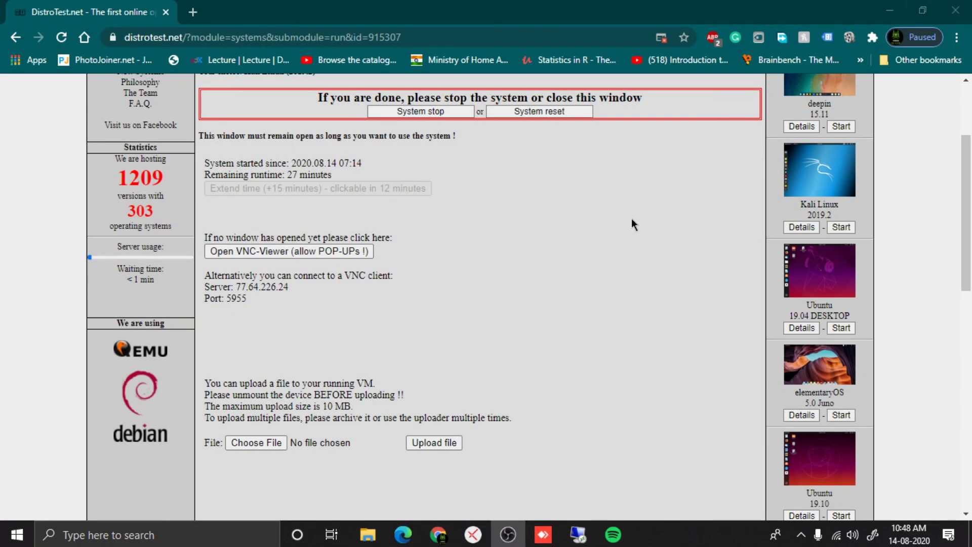
scroll(629, 223, up, 3)
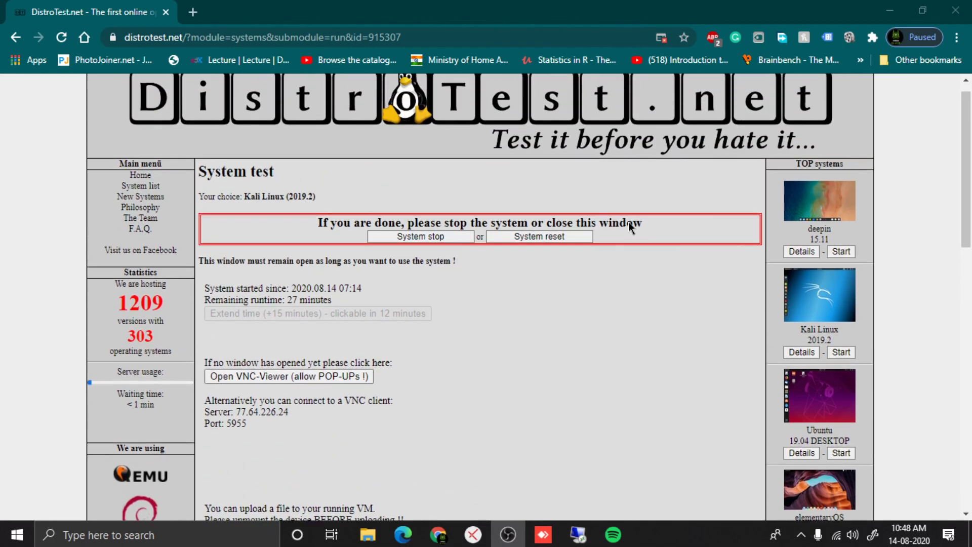